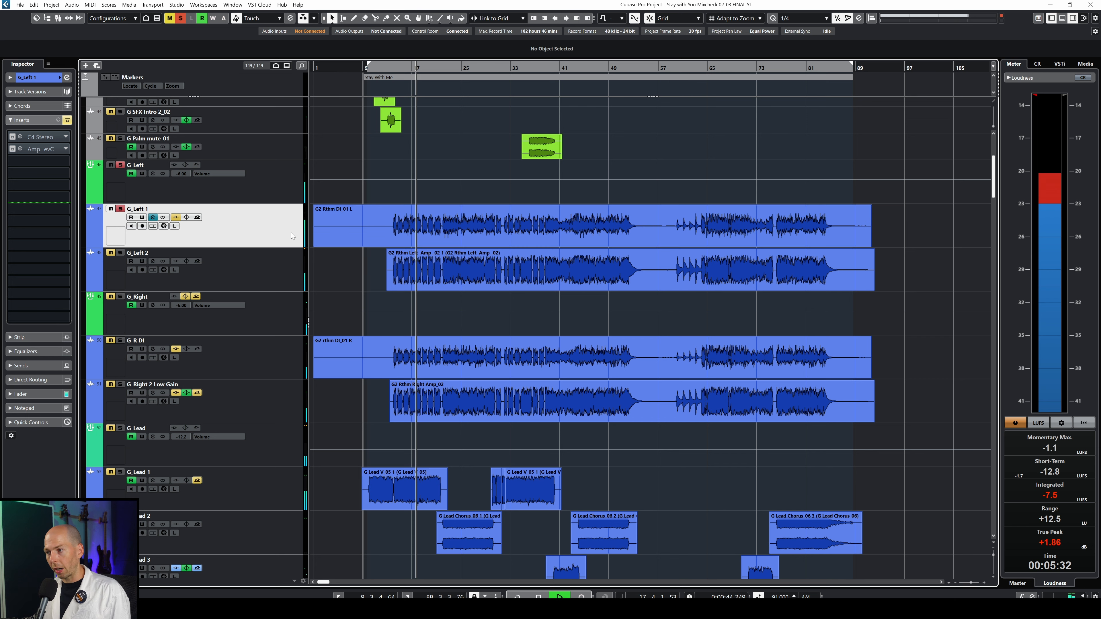
Audition the G_Left 2 guitar track in solo and stop playback
left_click(278, 275)
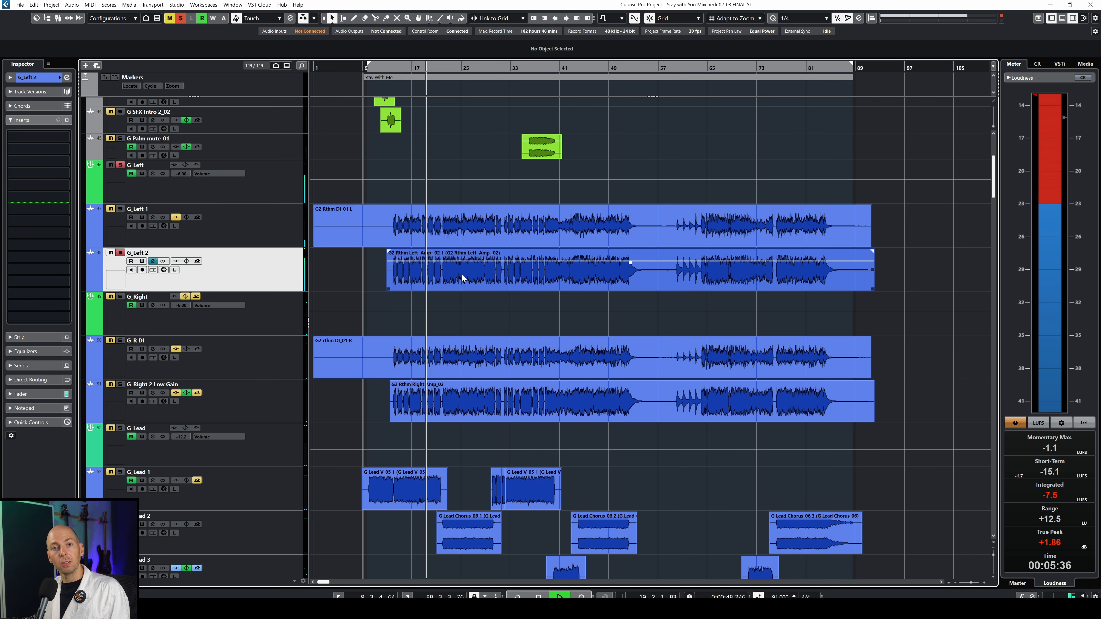
key("space")
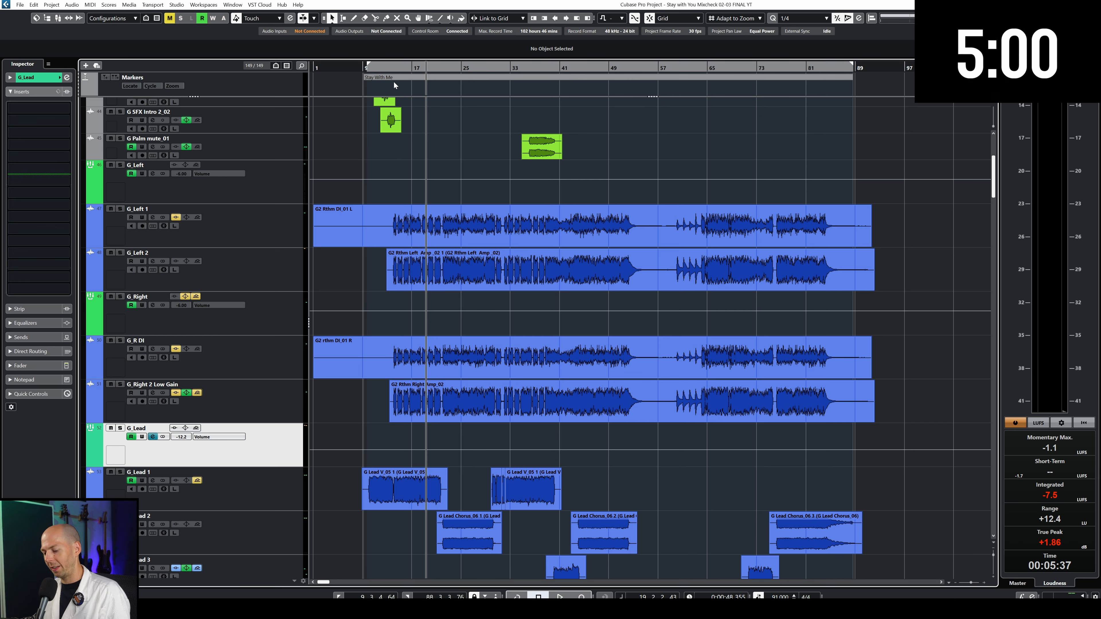
Select the G_Left 1 track and open its AmpKnob RevC insert
key("Up")
key("Up")
key("Up")
key("Up")
key("Up")
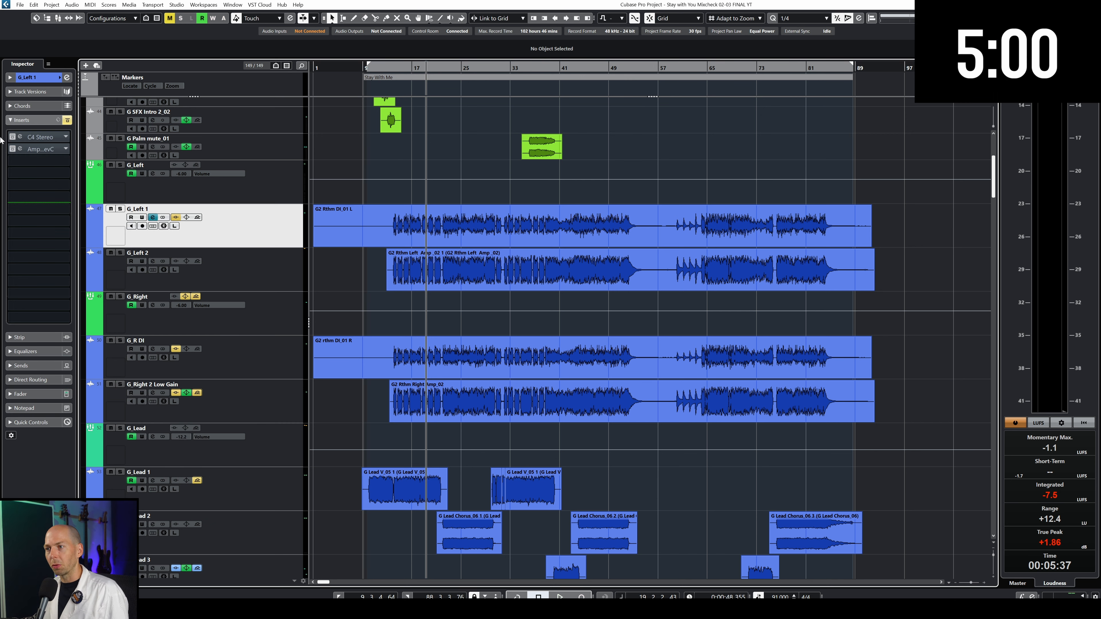
left_click(40, 148)
left_click_drag(732, 134, 587, 133)
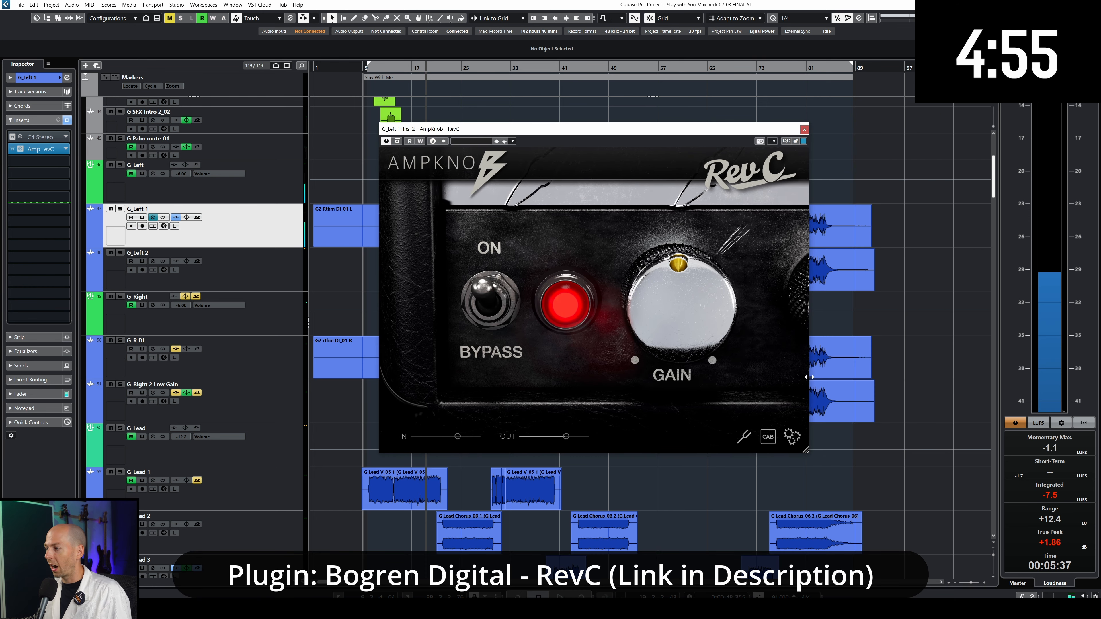
Solo G_Left 1 during playback and raise the RevC amp's gain slightly
left_click(111, 209)
left_click(121, 209)
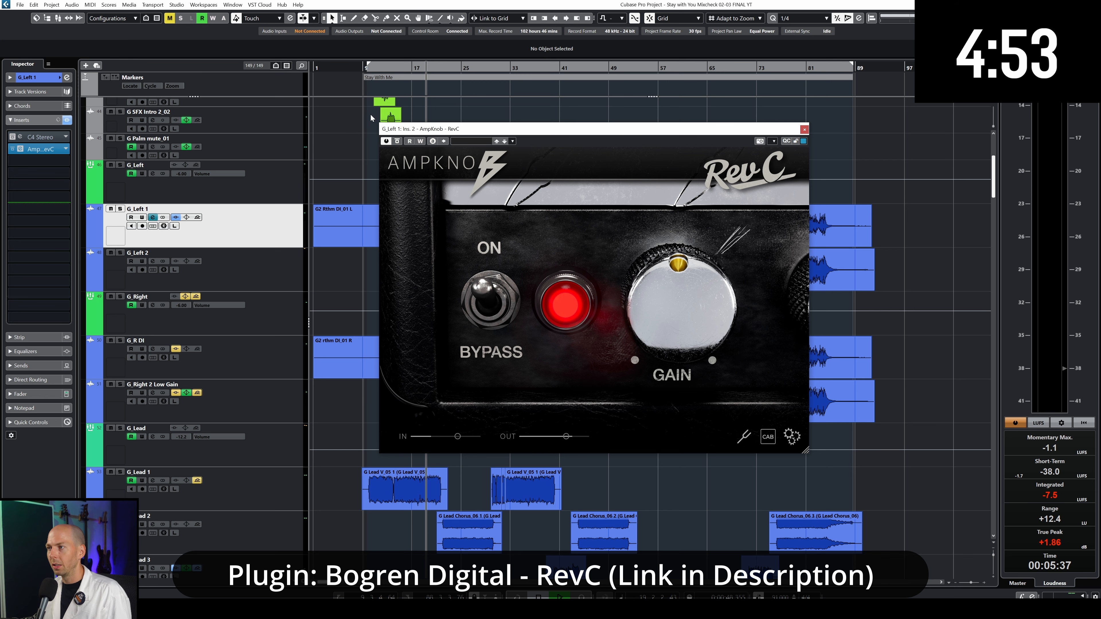
key("space")
left_click_drag(489, 129, 547, 121)
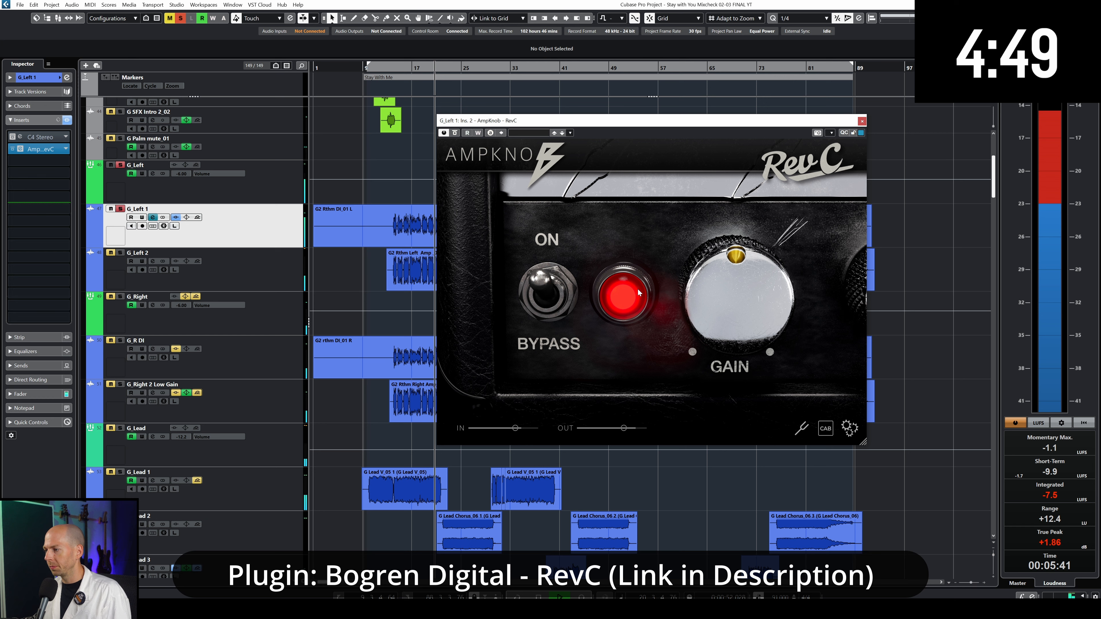
left_click_drag(752, 297, 750, 289)
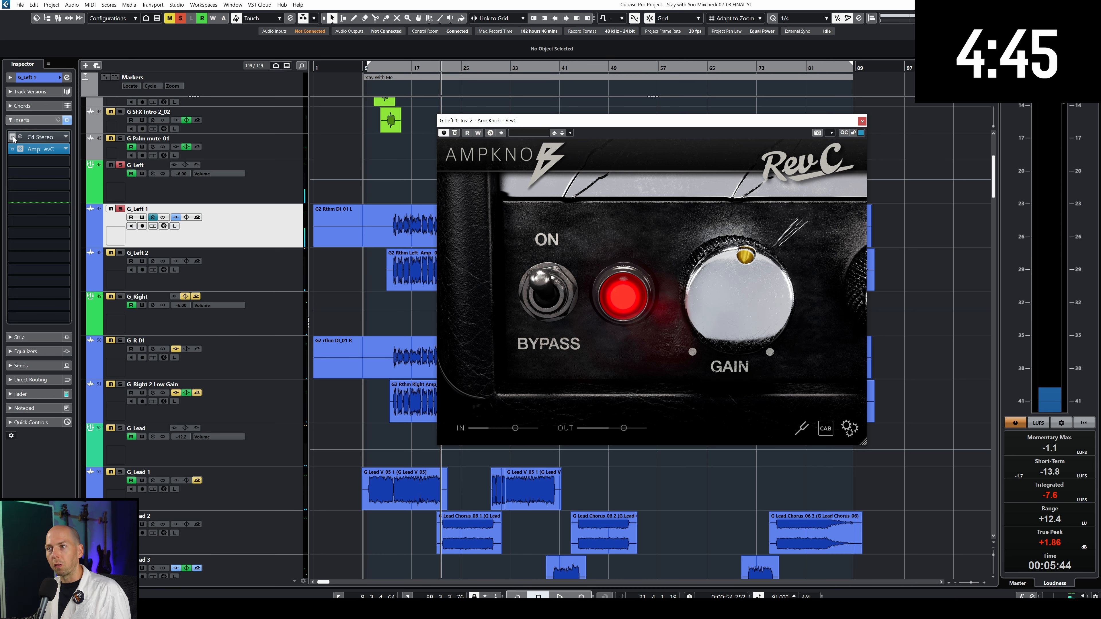
Open G_Left 1's C4 Stereo insert and lower the lowest band's threshold to -35.0, briefly bypassing the second band
left_click(28, 138)
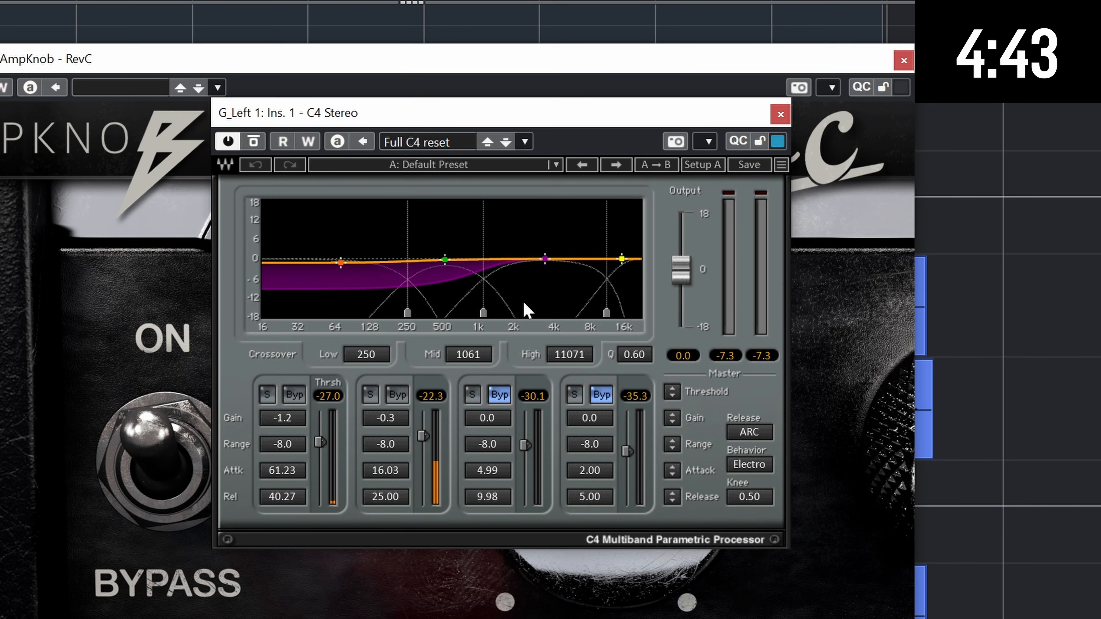
left_click(395, 395)
mouse_move(405, 313)
left_mouse_down()
mouse_move(368, 315)
mouse_move(388, 319)
left_mouse_up()
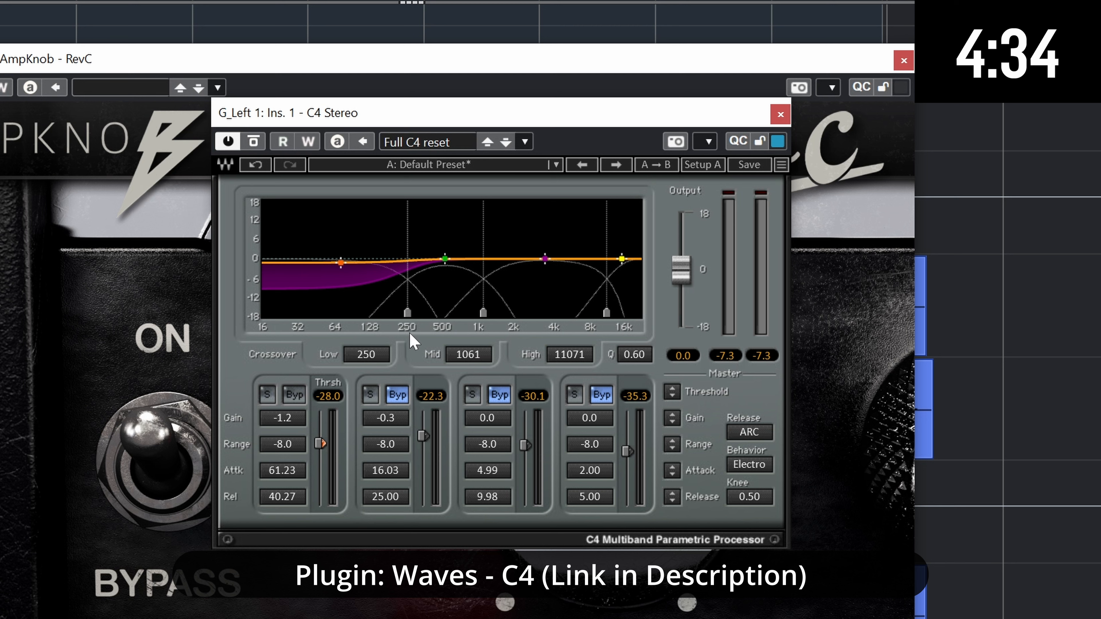
key("space")
left_click_drag(321, 443, 321, 448)
left_click(396, 396)
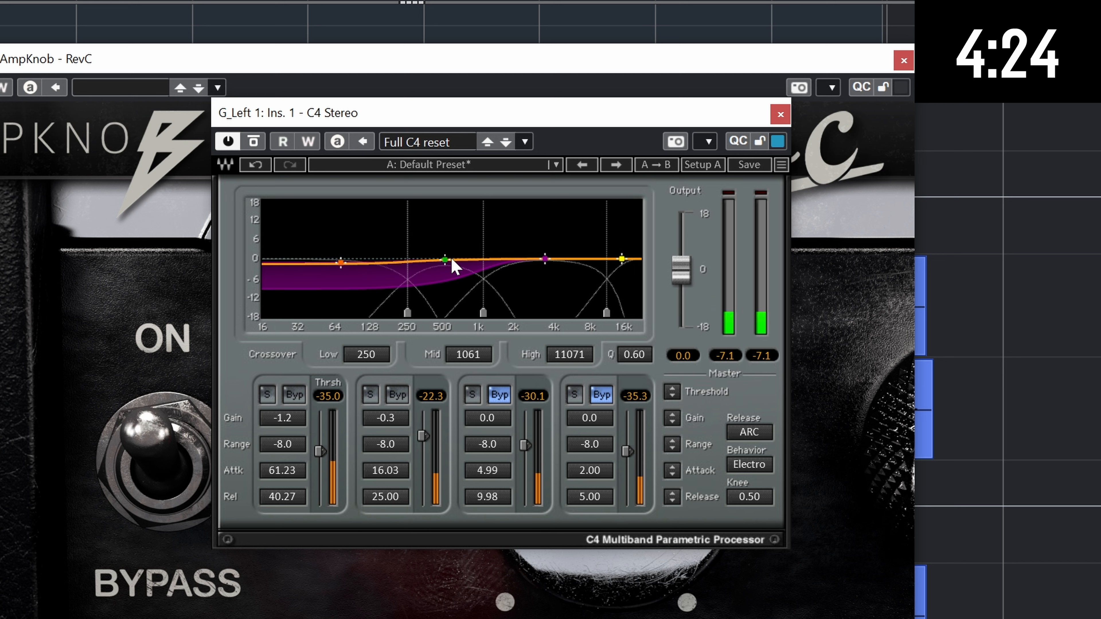
Set the second C4 band's threshold to -28.1, lengthen its attack, and close both plug-in windows
left_click_drag(416, 437, 422, 443)
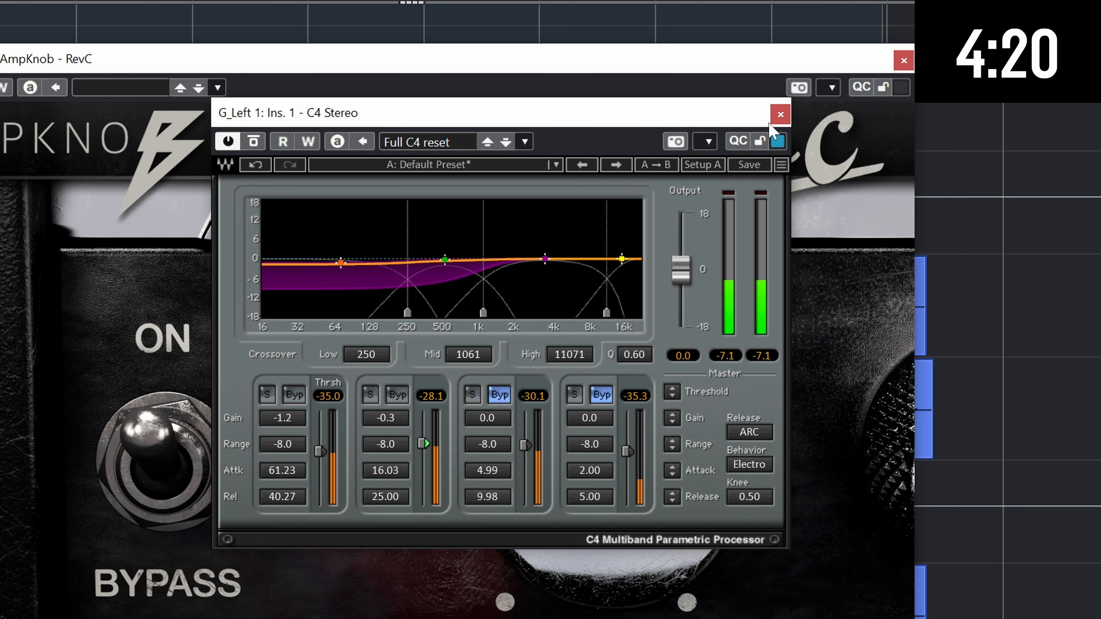
left_click_drag(768, 124, 776, 126)
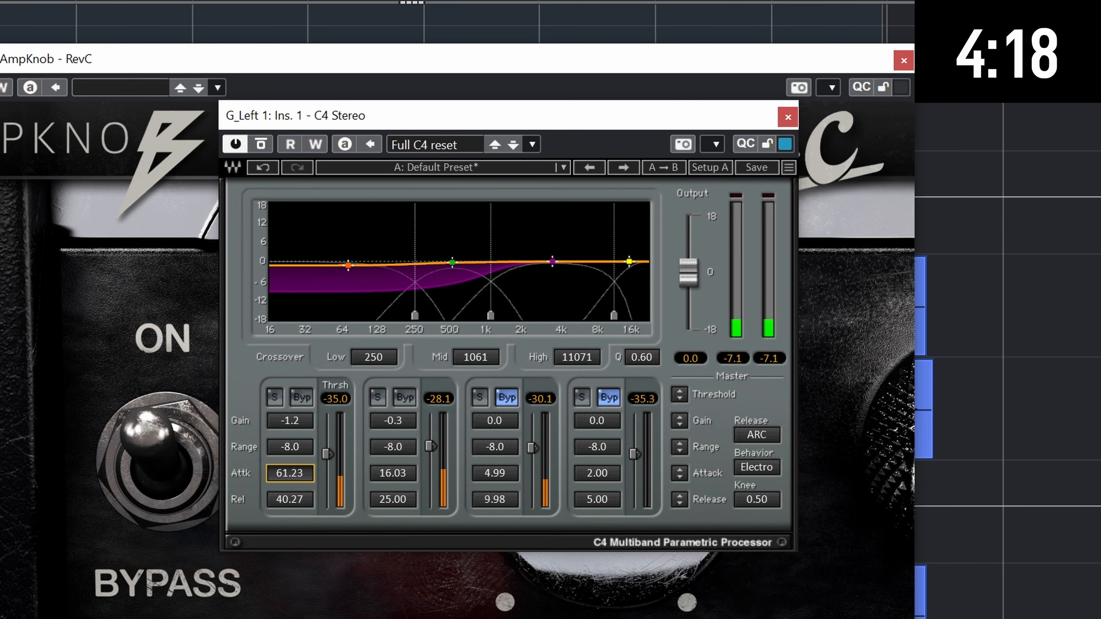
left_click_drag(377, 473, 377, 455)
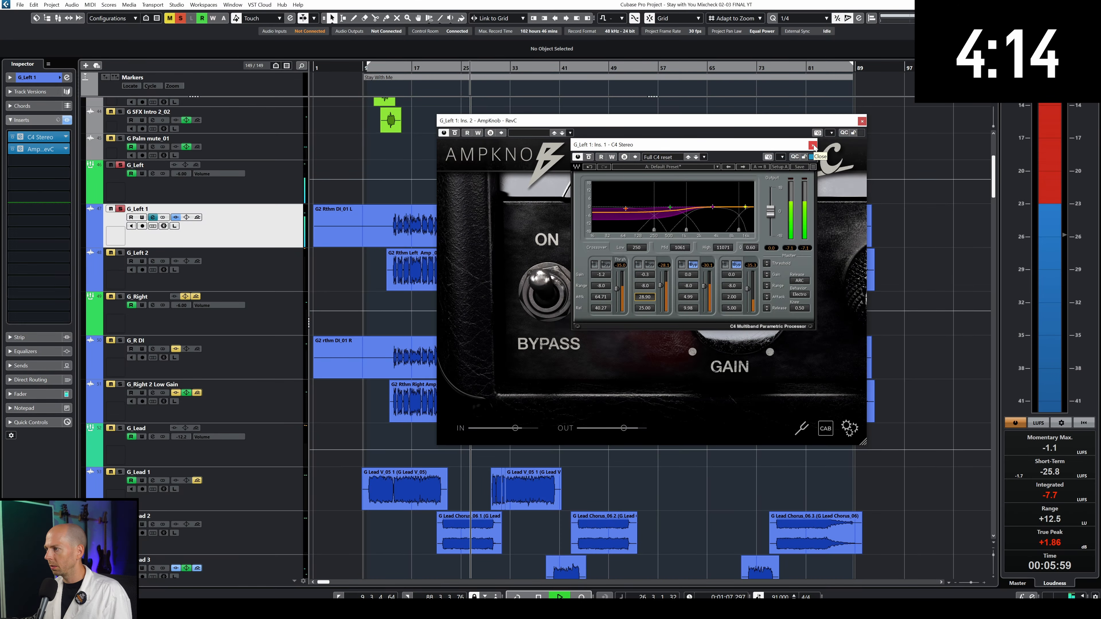
left_click(813, 145)
left_click(861, 121)
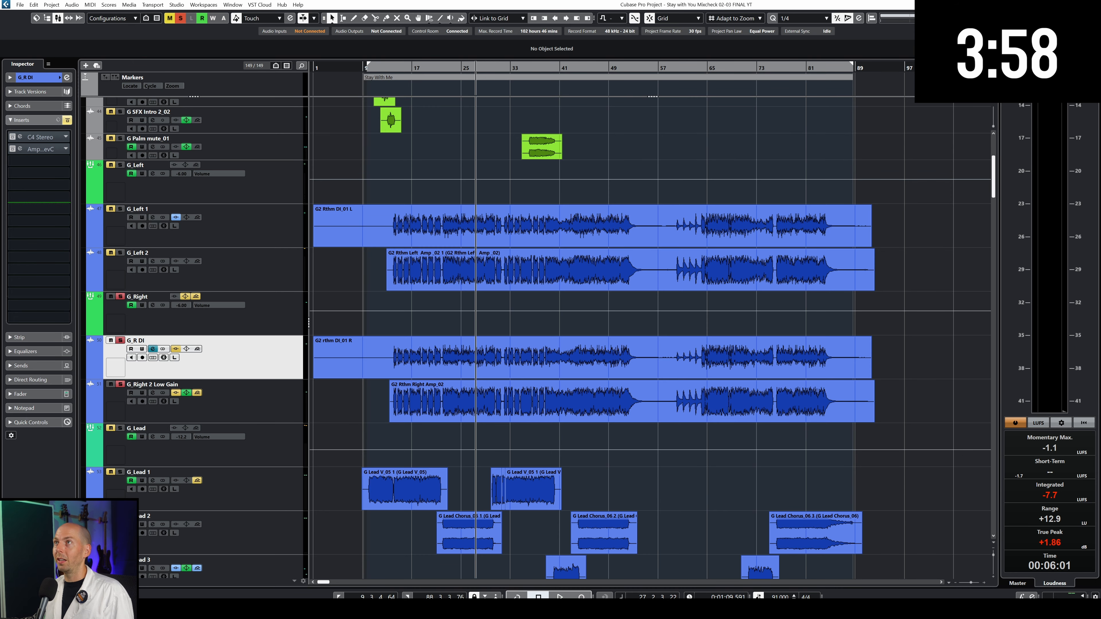
Add G_Lead 1 to the selected G_R DI track and play from bar 16
left_click(286, 490, "ctrl")
left_click(407, 66)
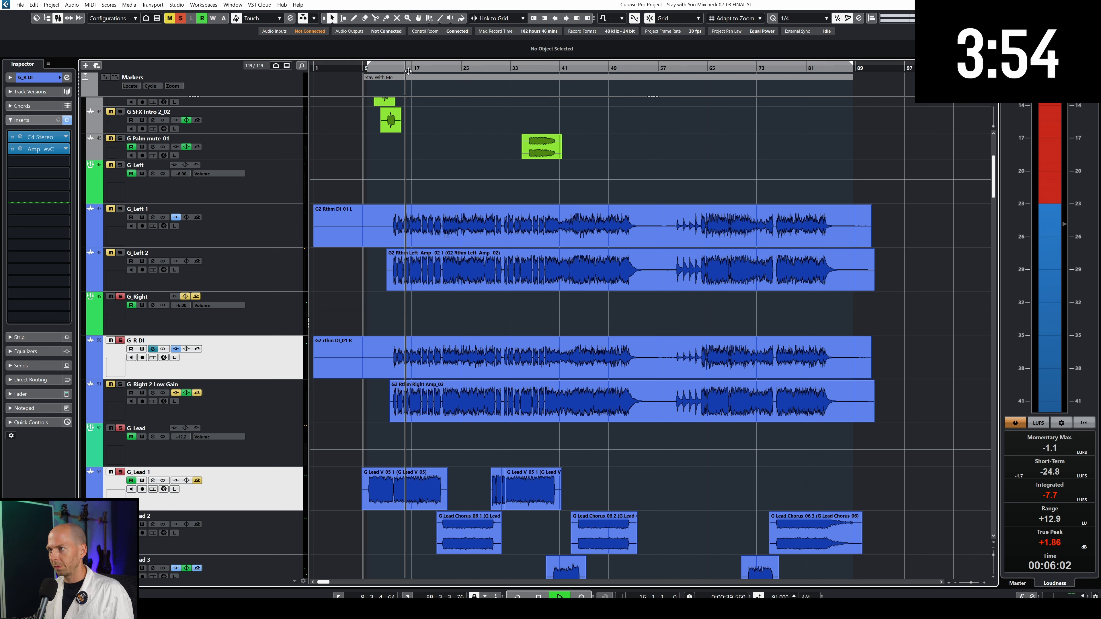
Select the G_R DI and G_Left 1 tracks together and check their track options
left_click(269, 372)
left_click(266, 233, "ctrl")
right_click(267, 232)
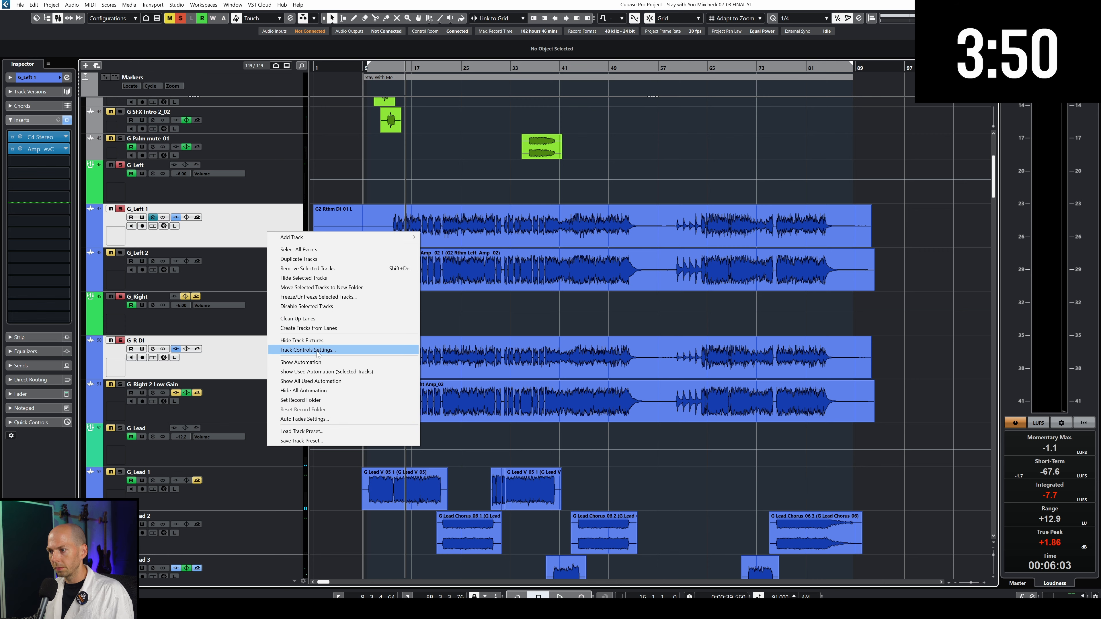
left_click(298, 329)
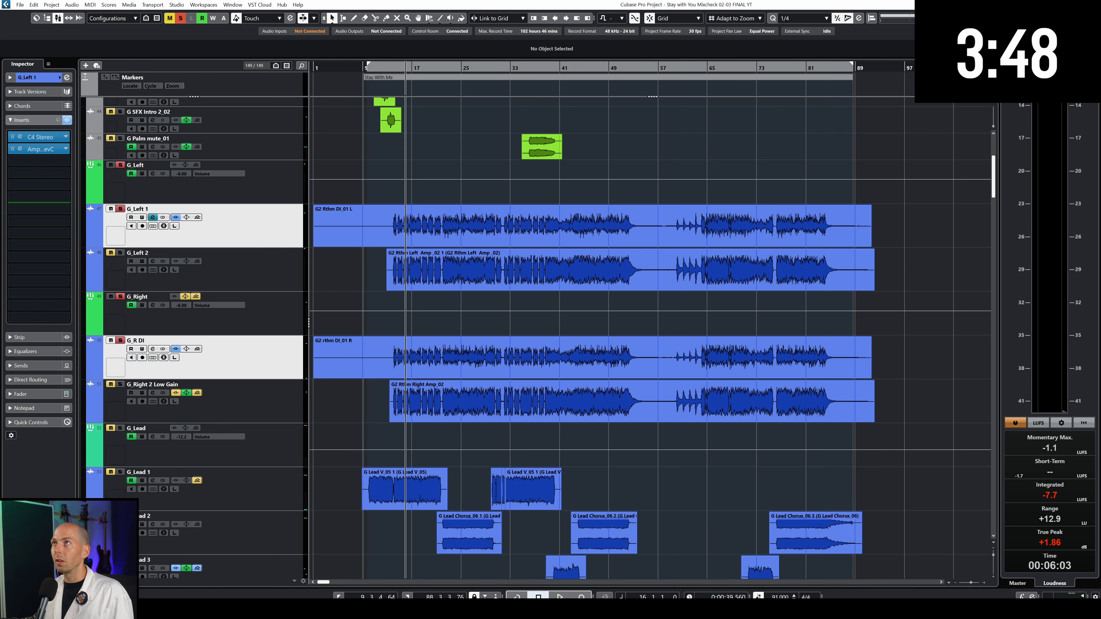
Link the selected G_Left 1 and G_R DI channels in the MixConsole using link group Link 1
key("F3")
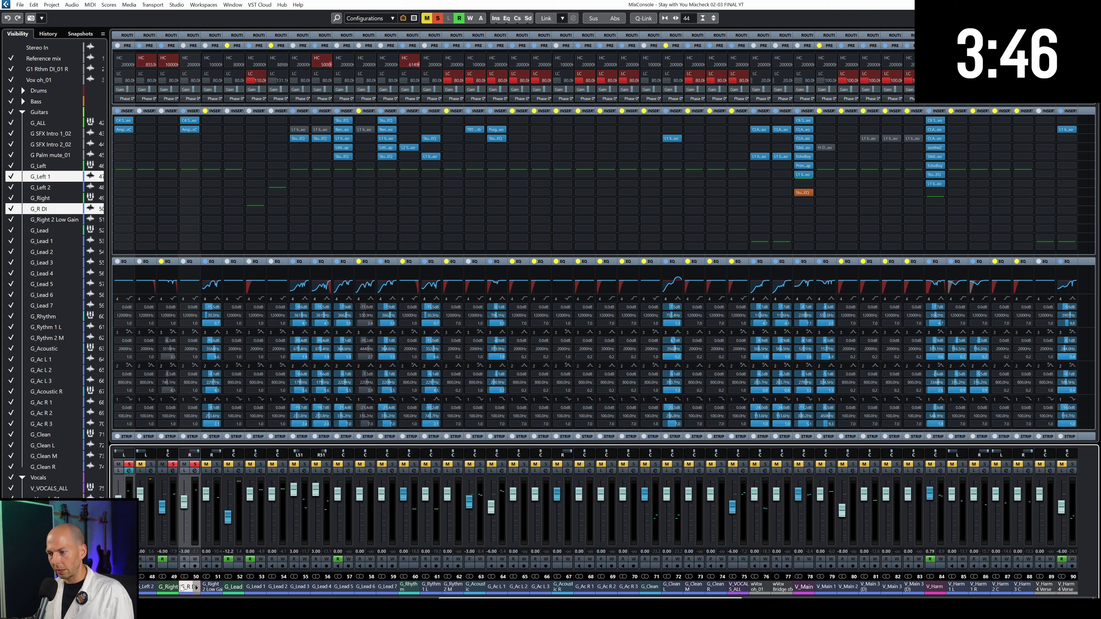
right_click(181, 587)
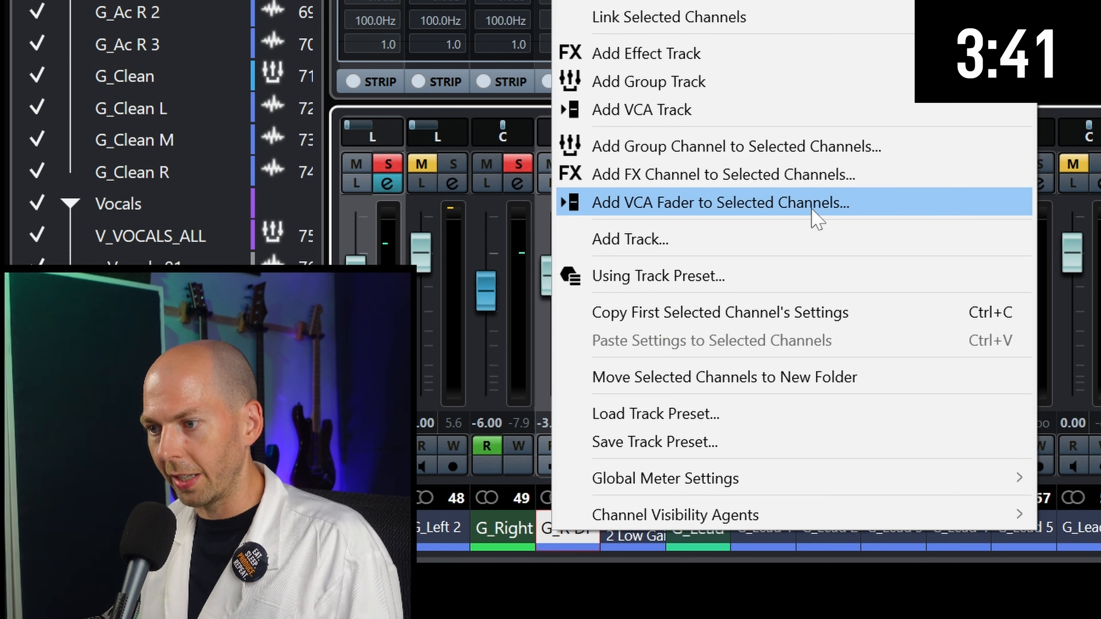
left_click(758, 18)
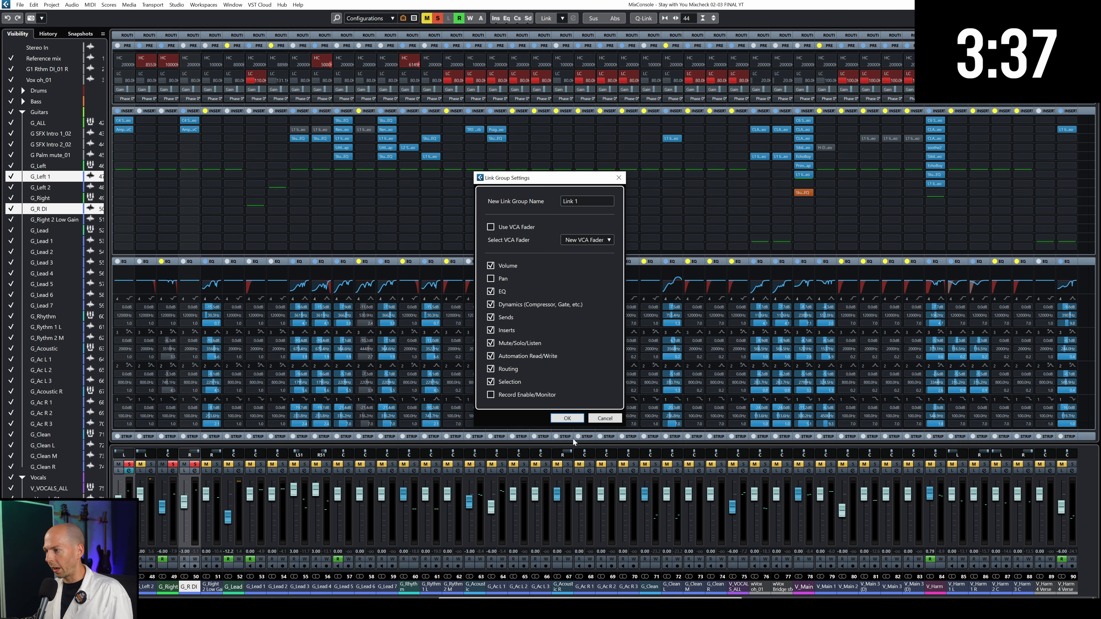
left_click(574, 419)
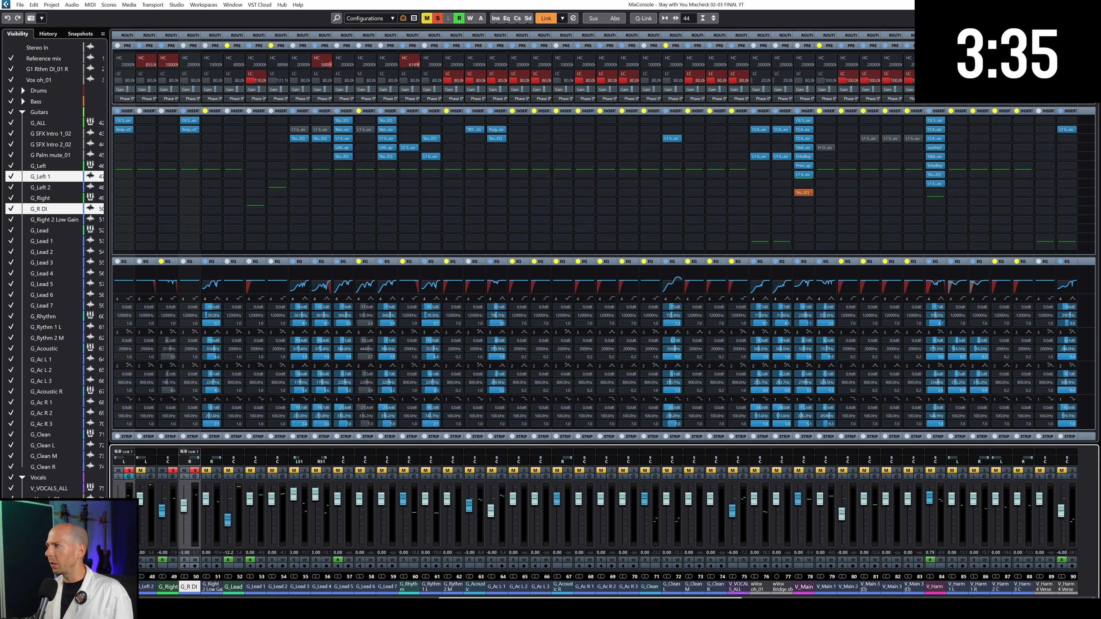
left_click(1090, 5)
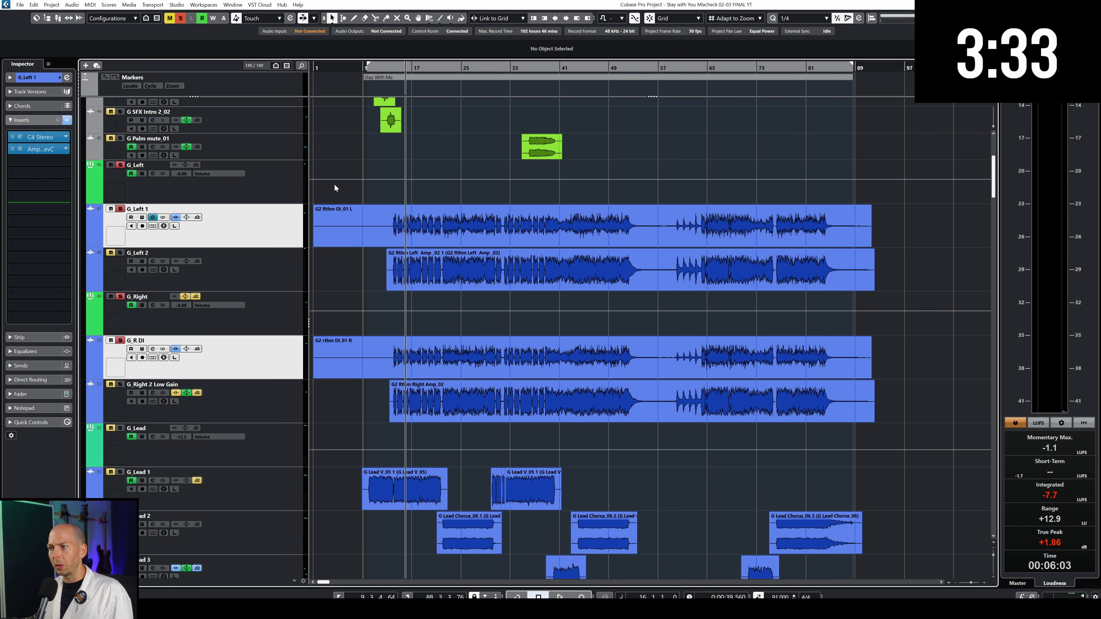
In G_Left 1's channel EQ, set the LO band to -17.7 dB at 96.0 Hz and the LMF band to -6.7 dB at 198.3 Hz
left_click(399, 68)
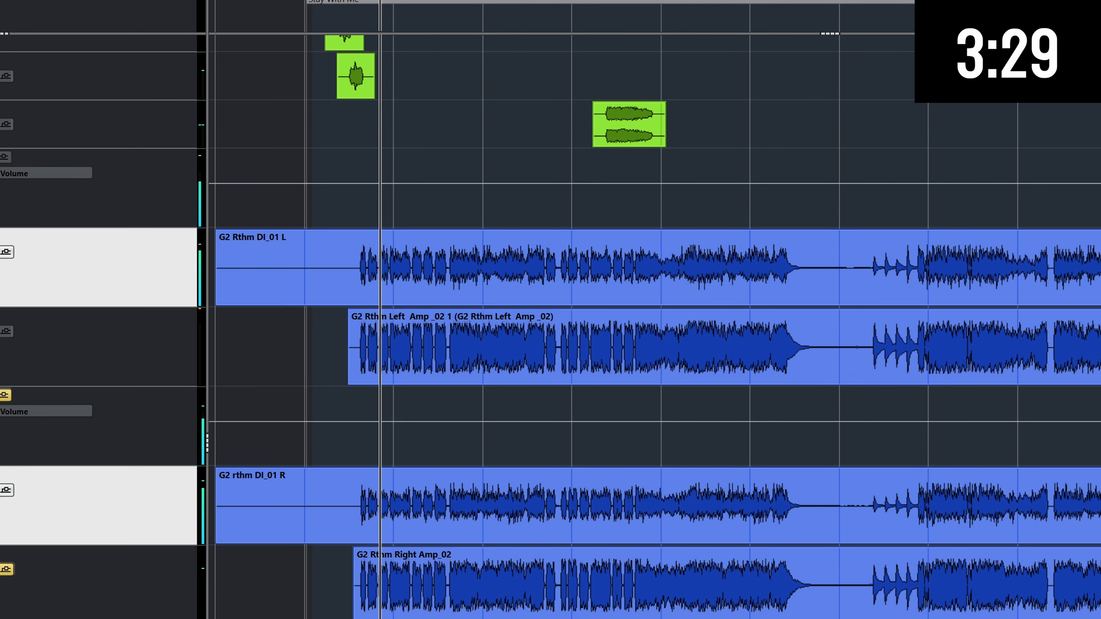
left_click(1, 252)
left_click_drag(364, 306, 403, 374)
mouse_move(437, 333)
left_mouse_down()
mouse_move(503, 278)
mouse_move(467, 241)
mouse_move(450, 246)
mouse_move(447, 330)
left_mouse_up()
scroll(447, 332, "down", 2)
Sweep a boosted HMF band through the low end, then set it to -4.5 dB at 127.6 Hz with Q 1.9
left_click_drag(506, 310, 438, 243)
scroll(437, 243, "up", 2)
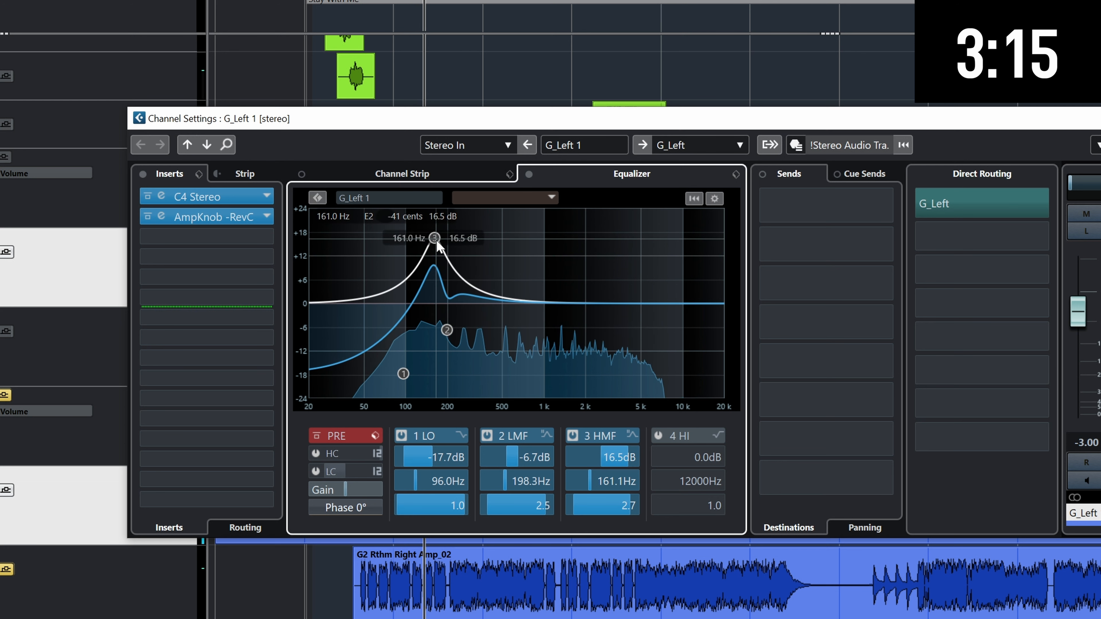
left_click_drag(434, 238, 419, 230)
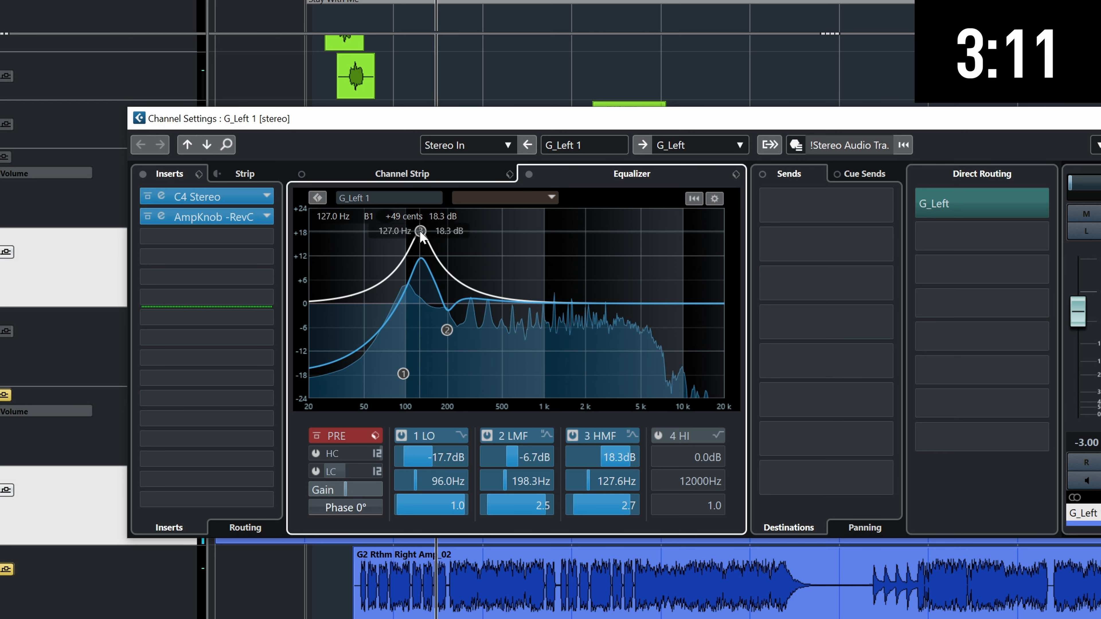
left_click_drag(419, 230, 426, 320)
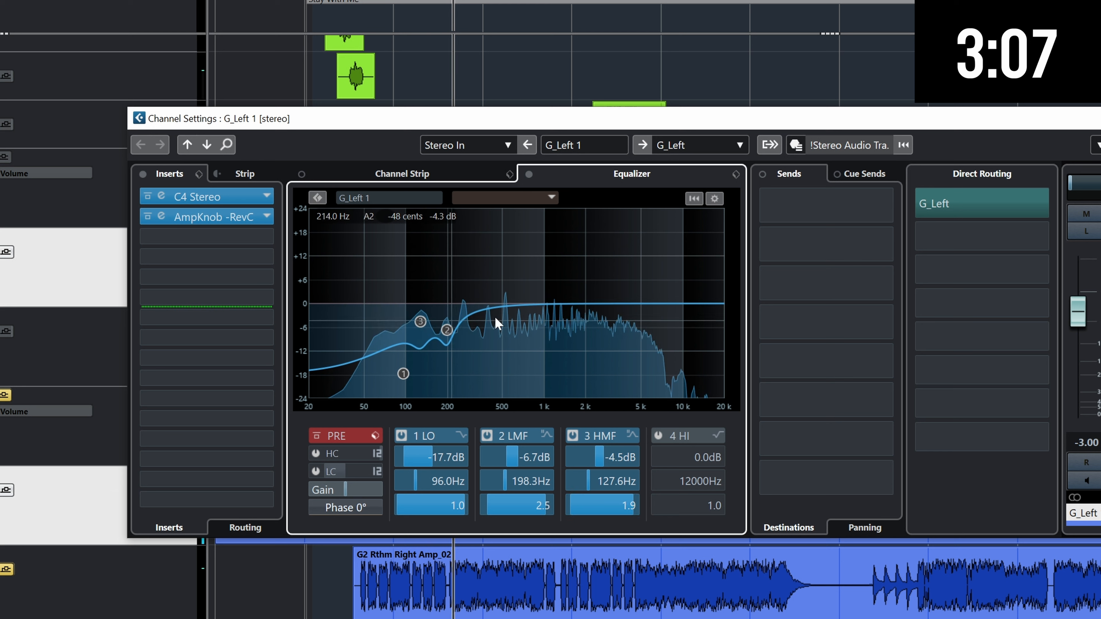
Enable the HI band as a peak filter and set it to -6.1 dB at 2267 Hz with Q 3.6
left_click(717, 434)
left_click(749, 446)
left_click_drag(693, 303, 628, 333)
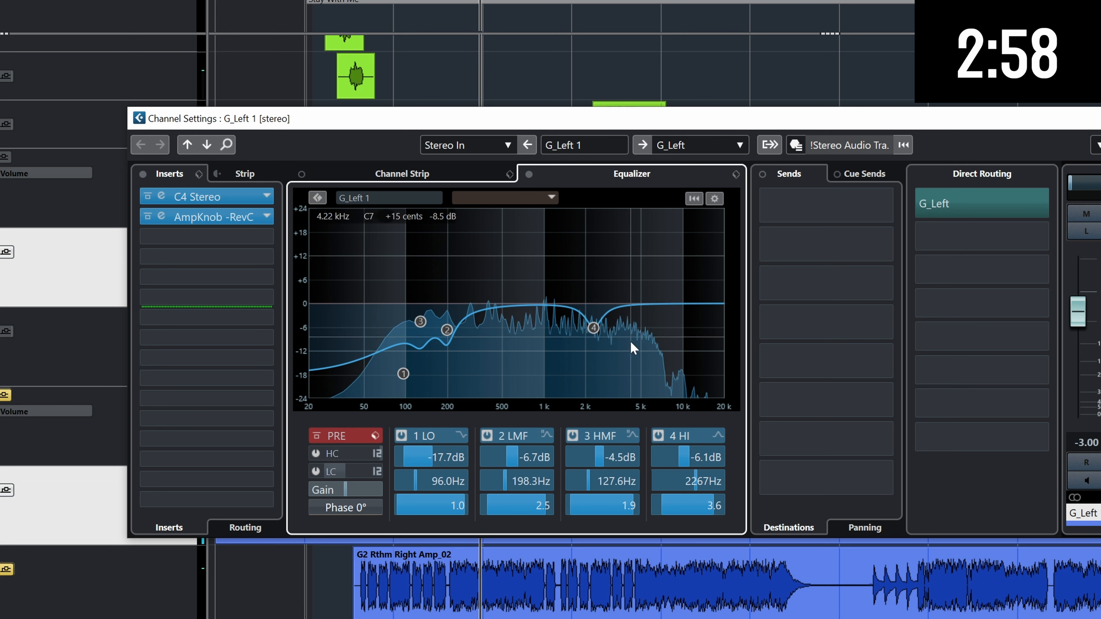
Enable the pre-section high cut at 10000 Hz and close G_Left 1's channel settings
double_click(326, 455)
type("10000")
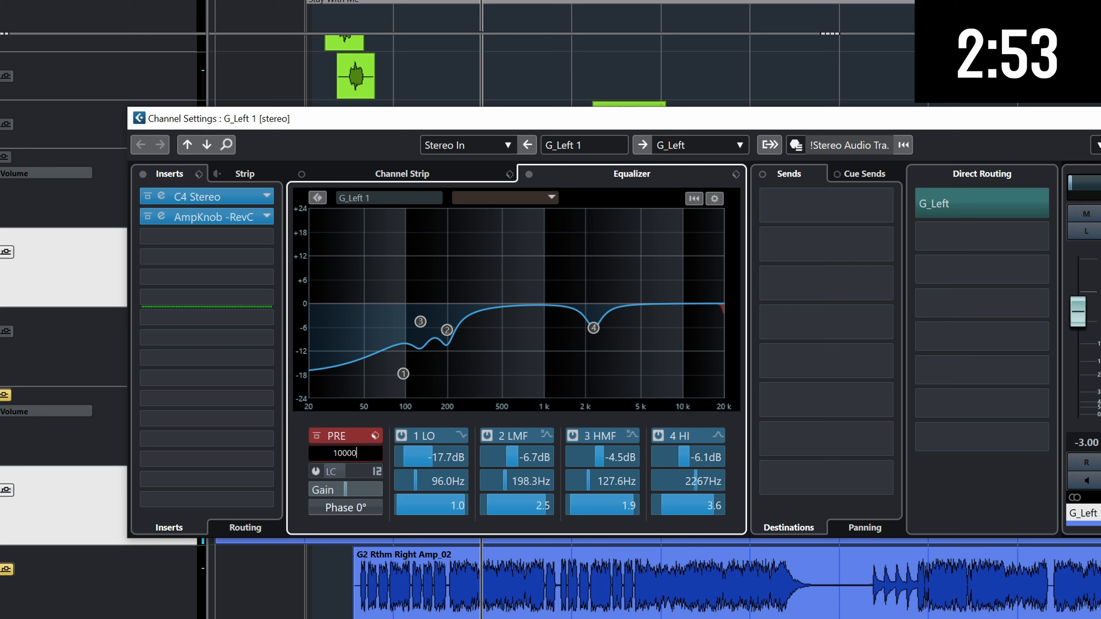
key("Return")
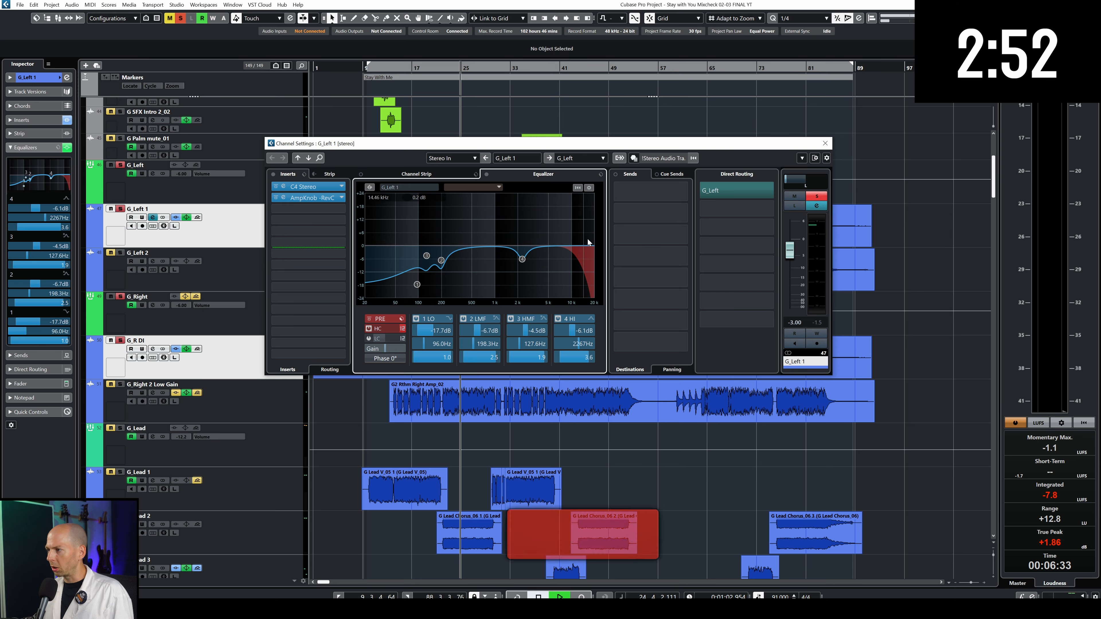
scroll(383, 330, "down", 5)
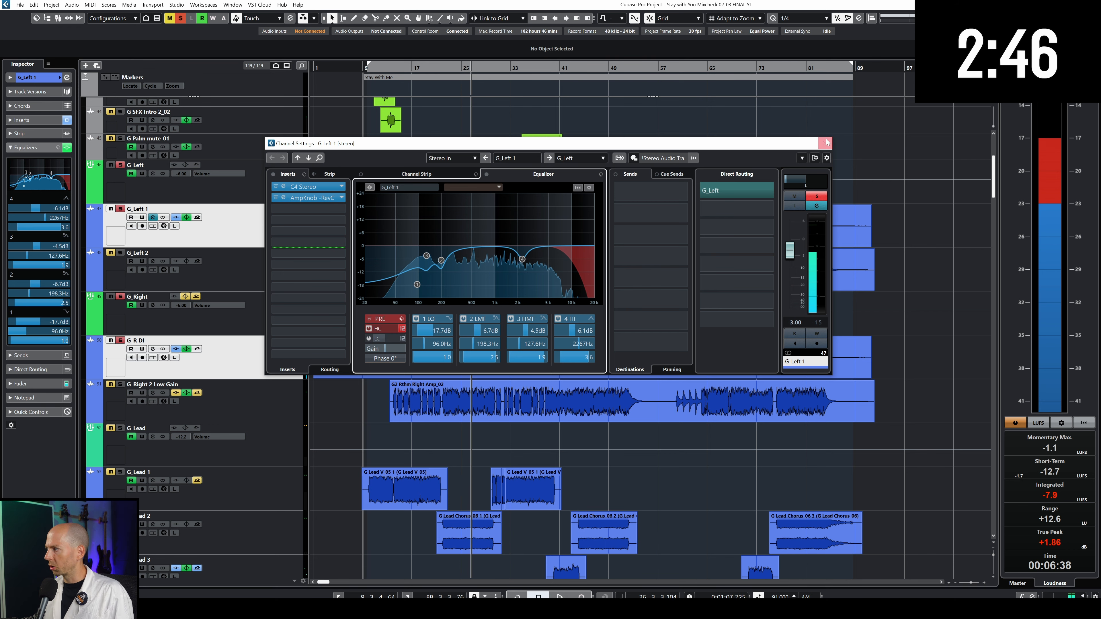
key("Escape")
Add a send to FX 9-LexRoom at -25.9 dB on the G_Left 1 track and activate it
left_click(248, 244)
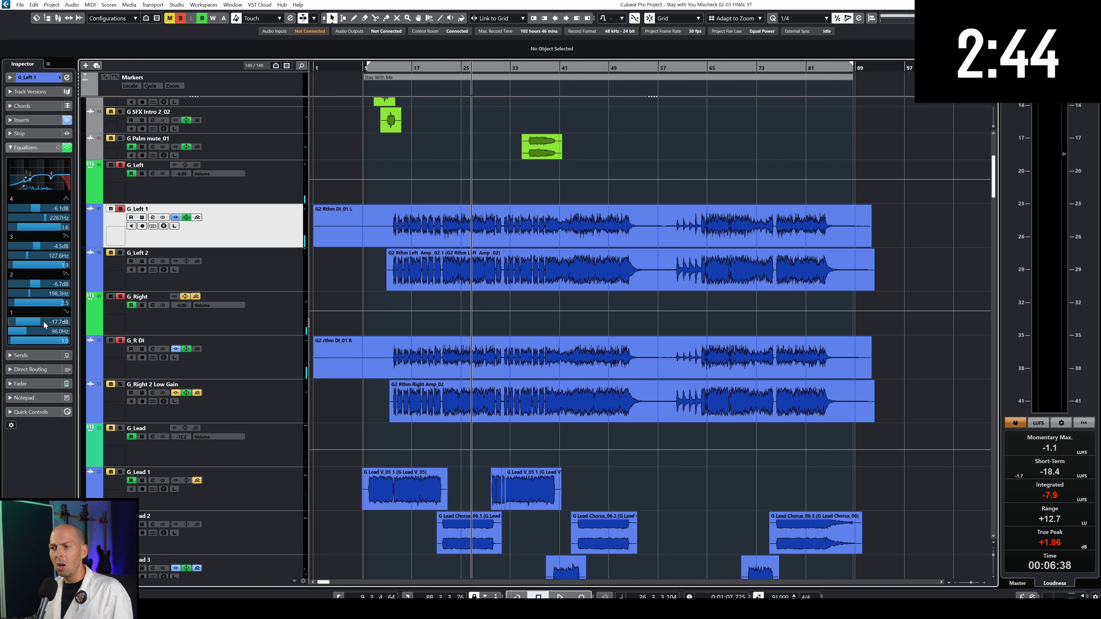
left_click(31, 354)
left_click(35, 186)
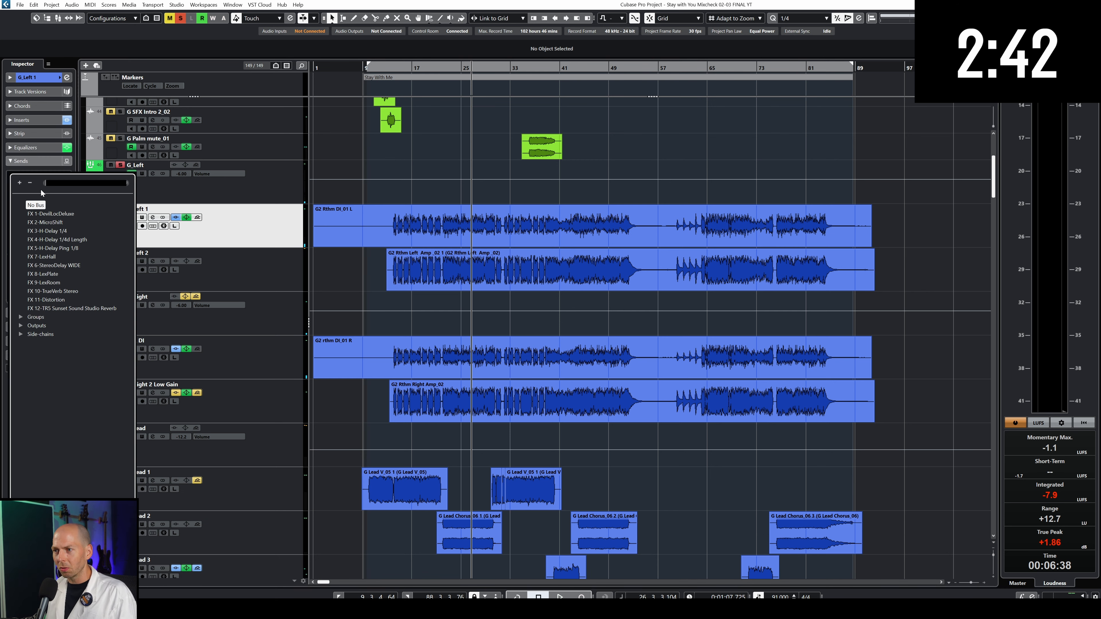
left_click(44, 222)
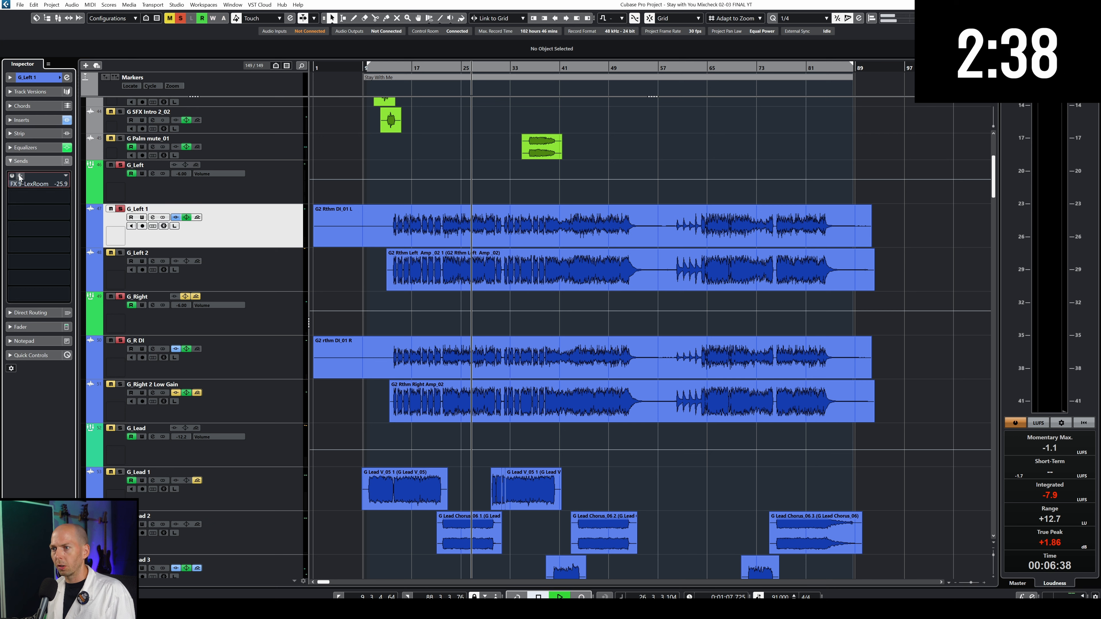
left_click(21, 176)
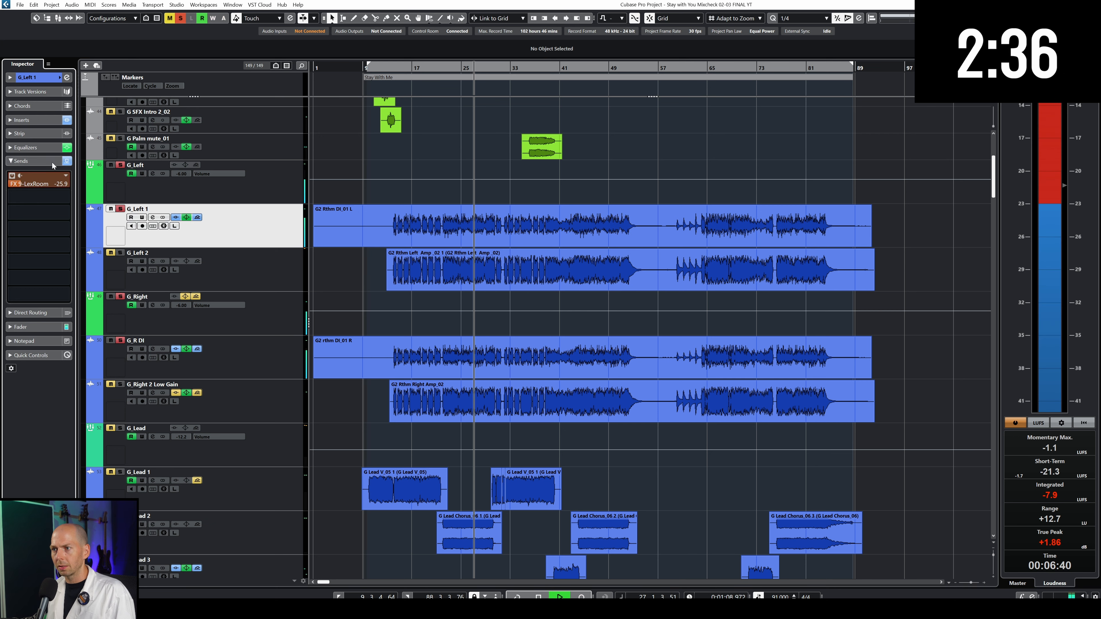
Set the G_Left 1 send to FX 9-LexRoom to -33.4 dB and take the track out of solo
right_click(27, 175)
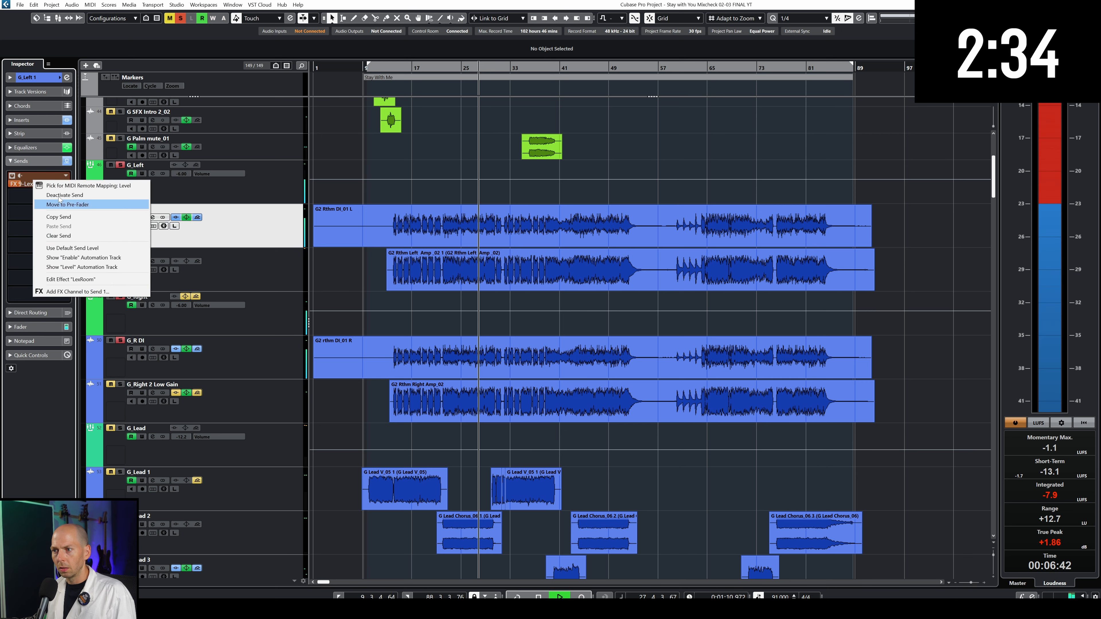
left_click(31, 181)
left_click_drag(23, 187, 77, 185)
scroll(44, 181, "down", 3)
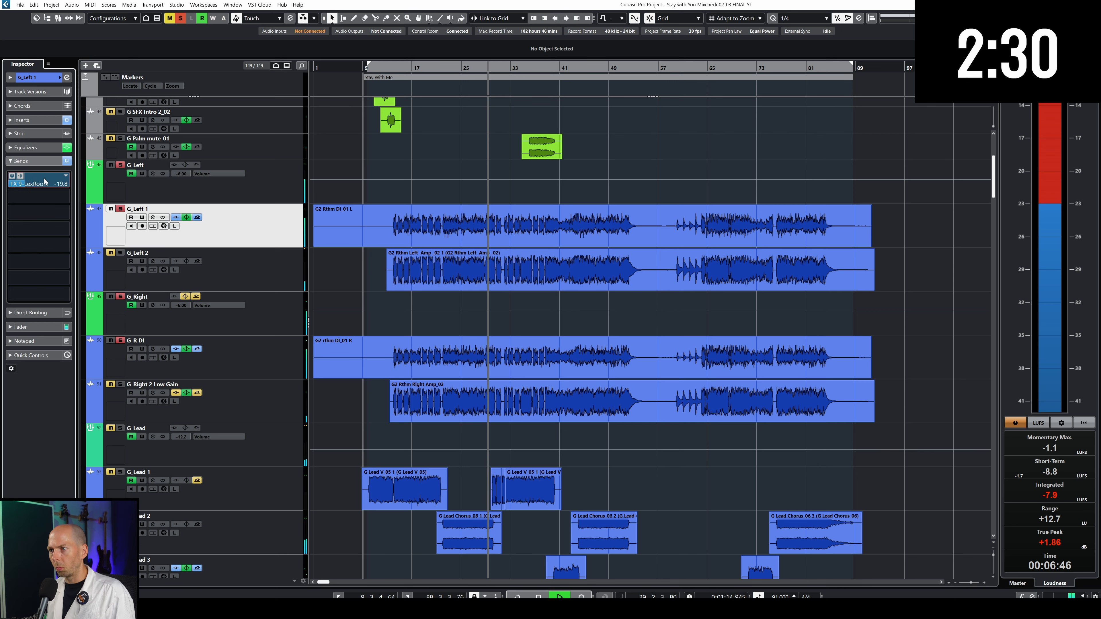
scroll(40, 185, "down", 2)
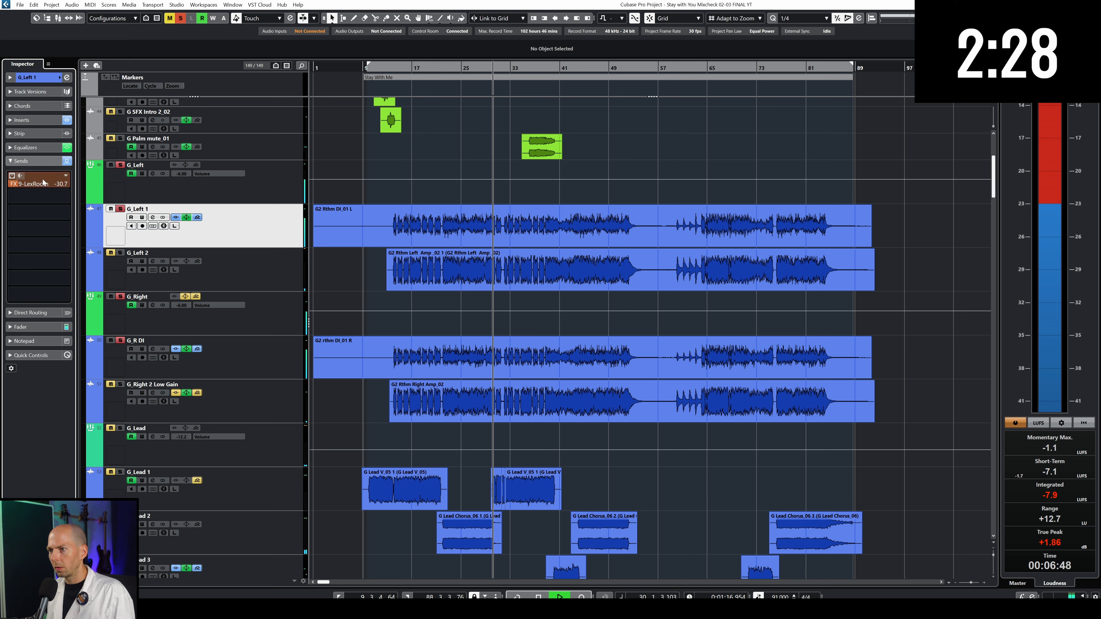
scroll(43, 182, "up", 1)
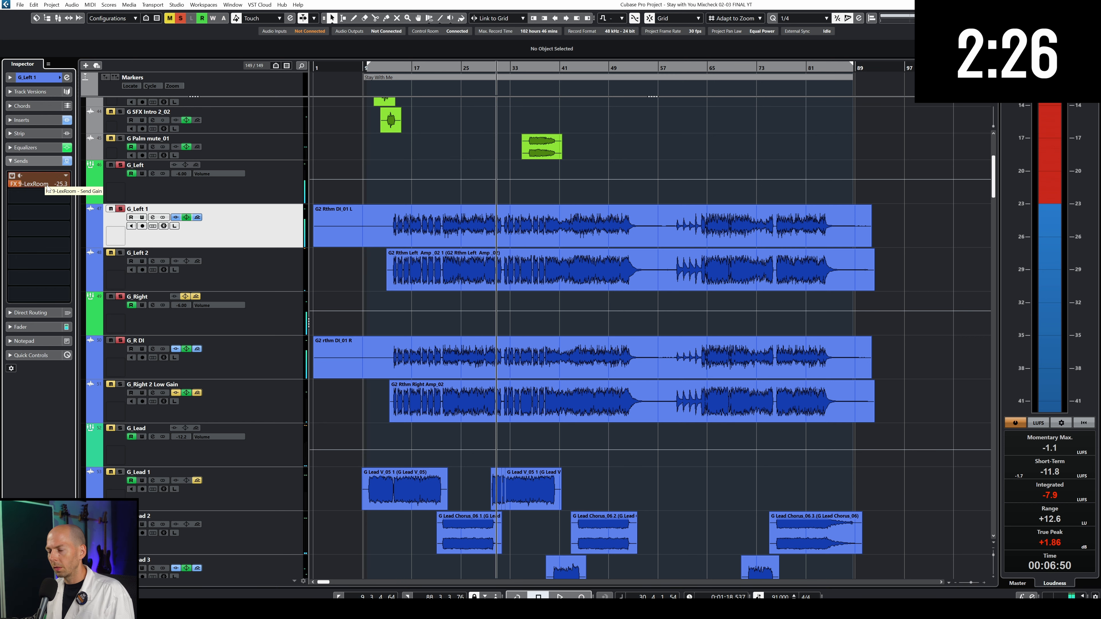
scroll(39, 182, "down", 4)
key("s")
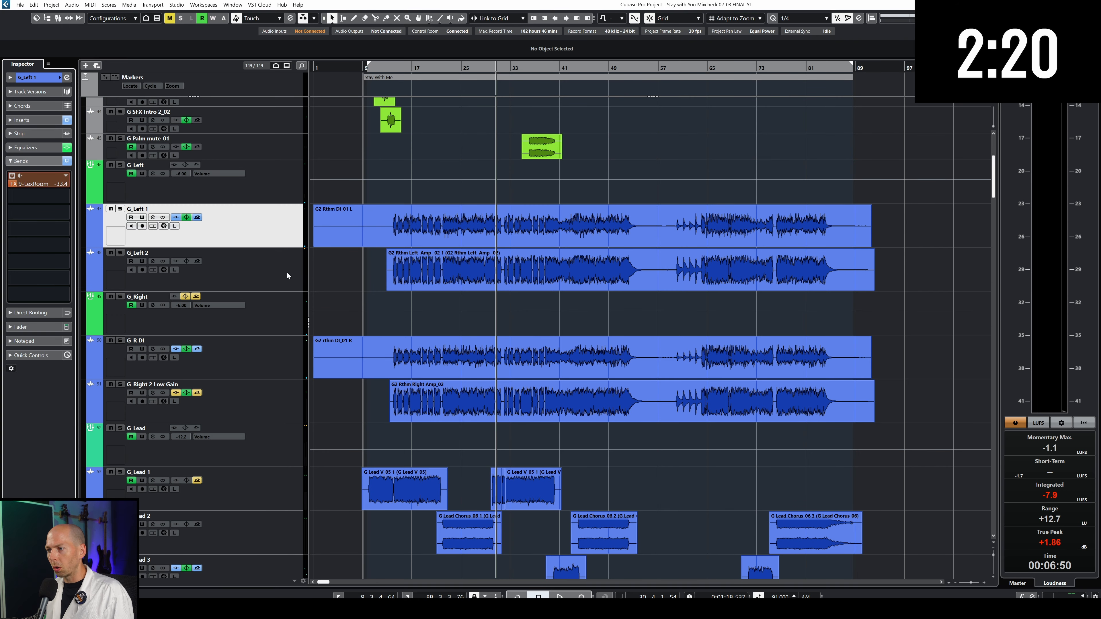
Solo the G_Left 2 track during playback and insert C4 Stereo in its second insert slot
left_click(287, 275)
key("space")
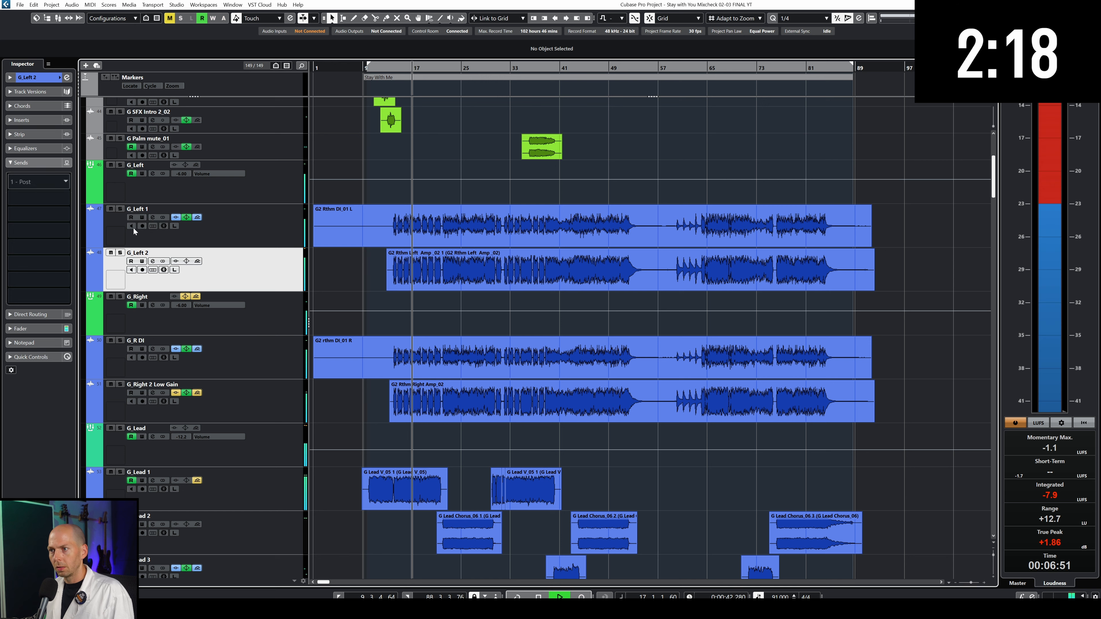
key("s")
left_click(28, 119)
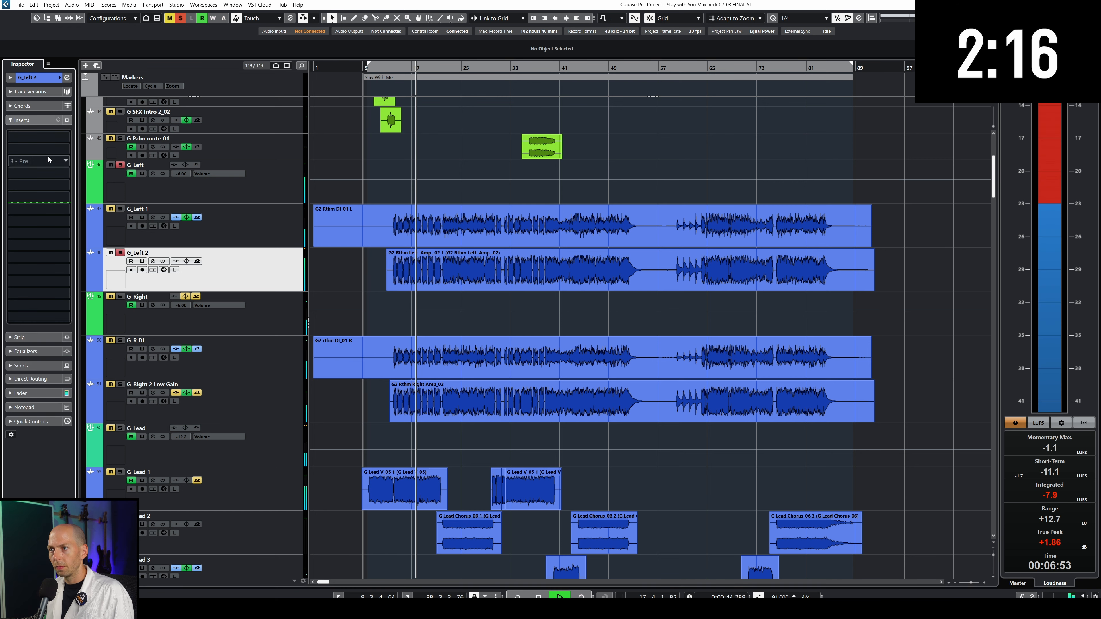
left_click(58, 131)
type("c6")
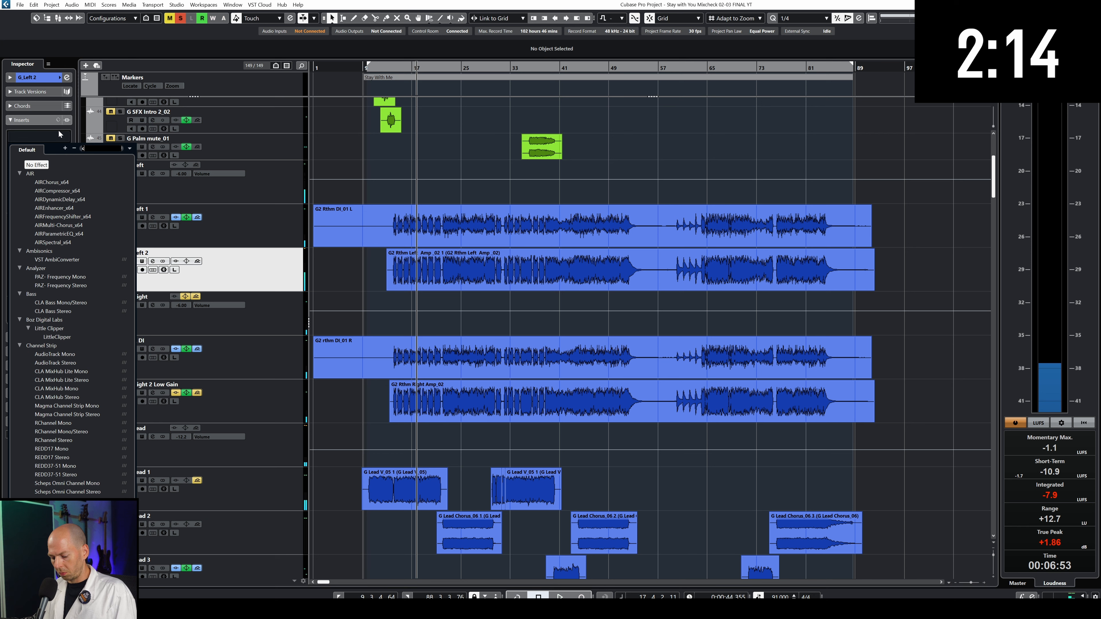
left_click(47, 178)
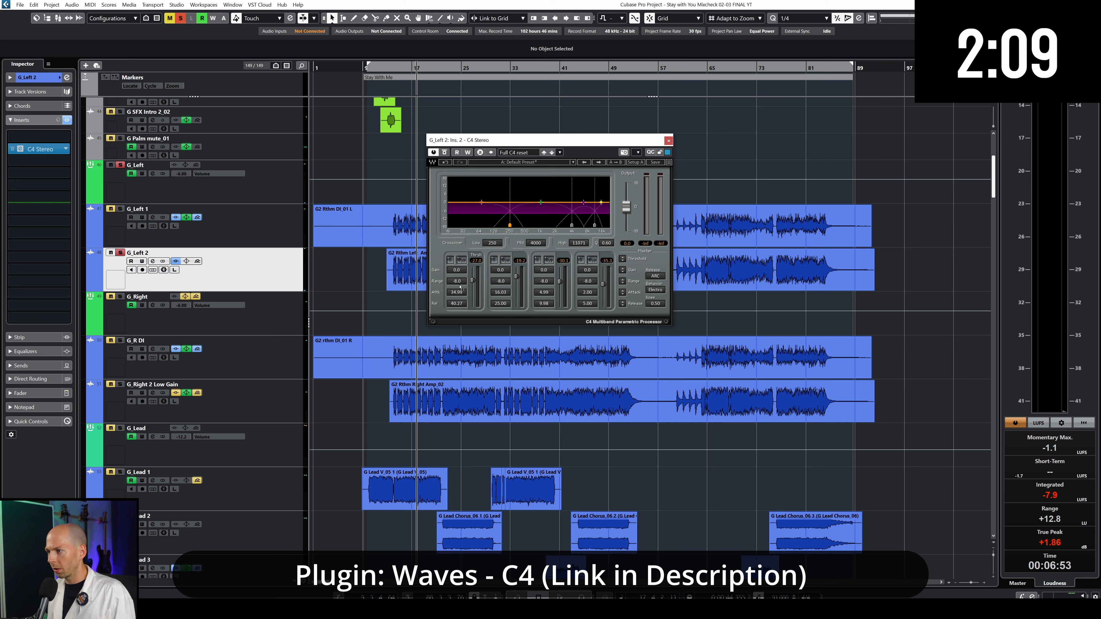
Set the low band's range in C4 Stereo to -9.1, bypass the other three bands and close the plugin
key("space")
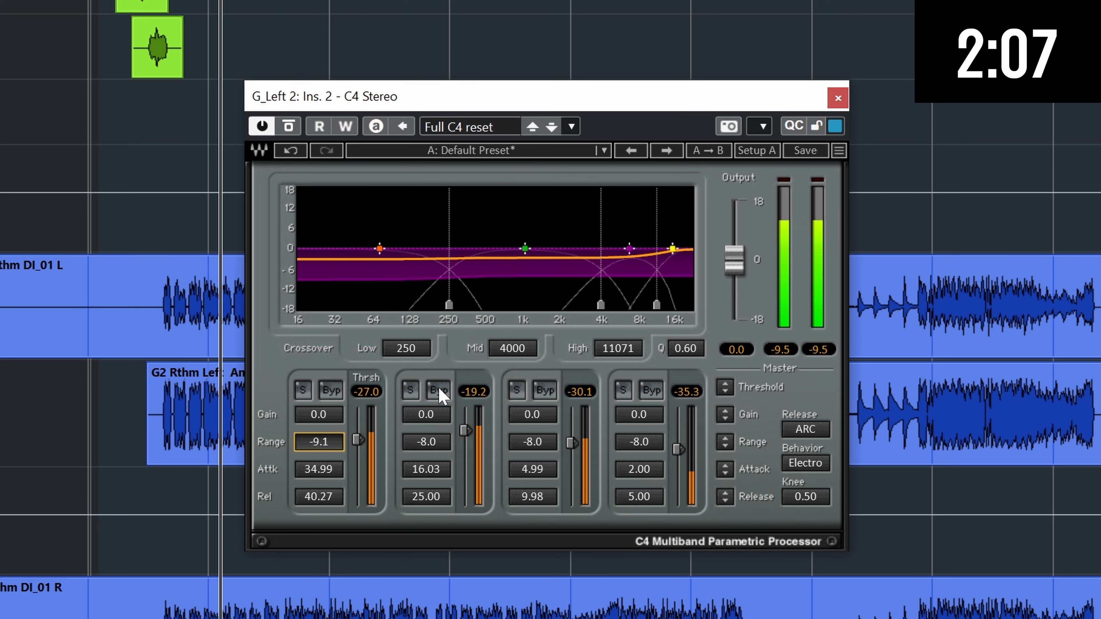
left_click(505, 260)
left_click(549, 261)
left_click(640, 388)
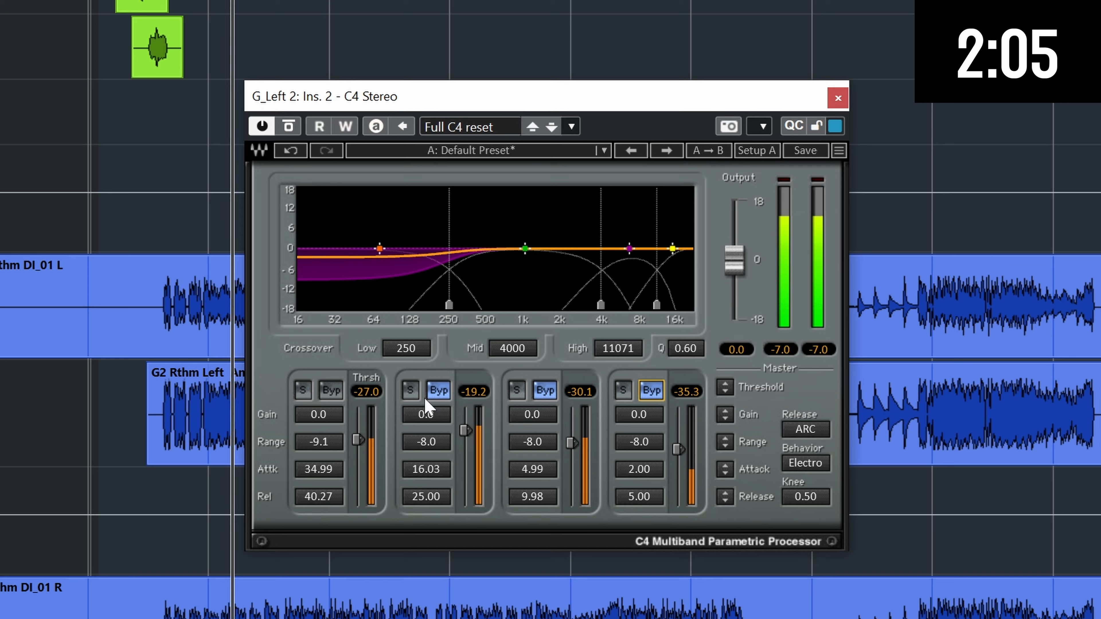
left_click(838, 98)
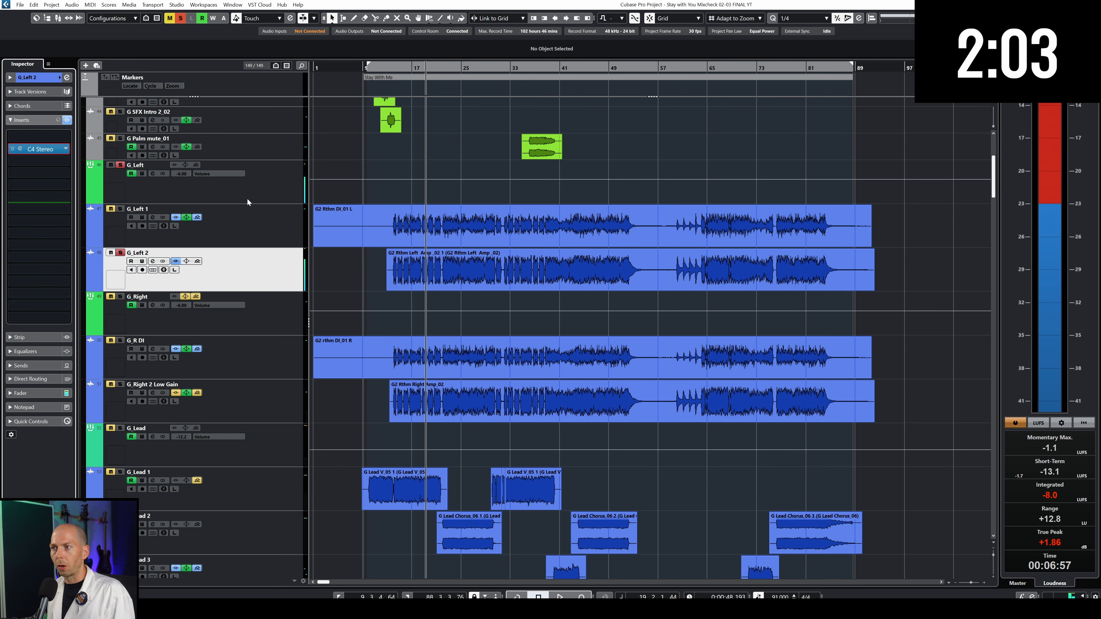
Link the G_Left 2 and G_Right 2 Low Gain channels in a new link group with the default settings
key("F3")
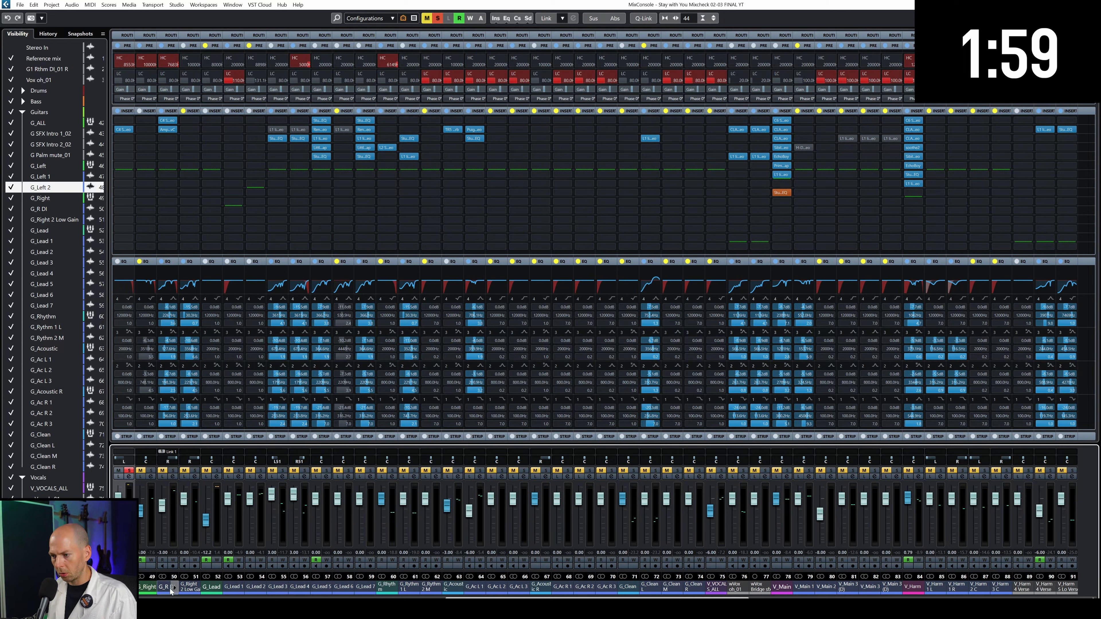
left_click(184, 588)
right_click(185, 589)
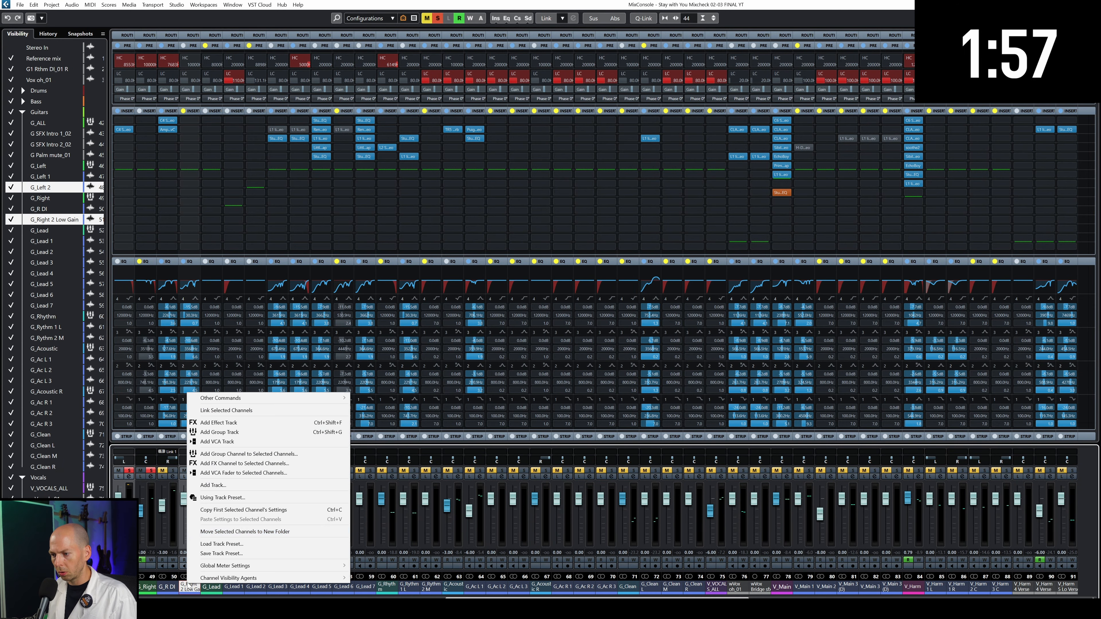
left_click(226, 410)
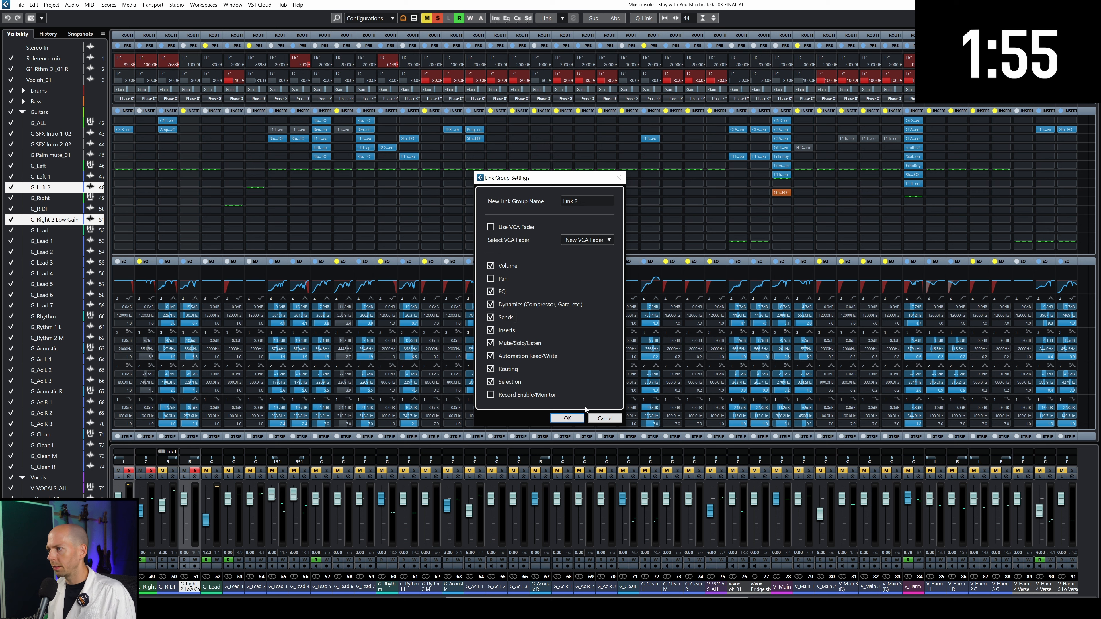
left_click(567, 418)
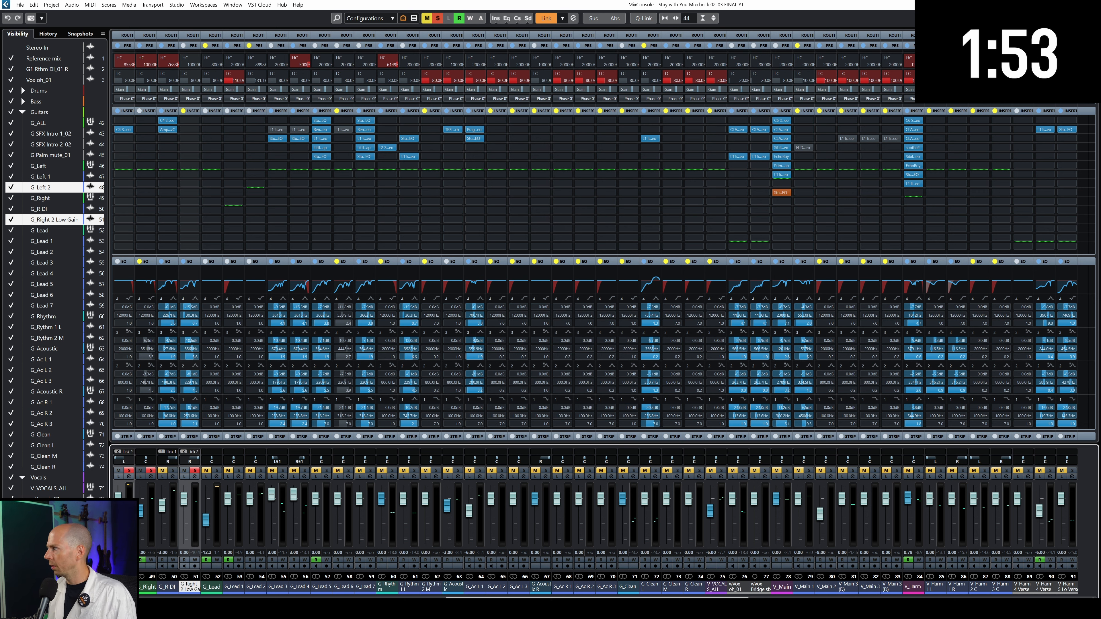
key("F3")
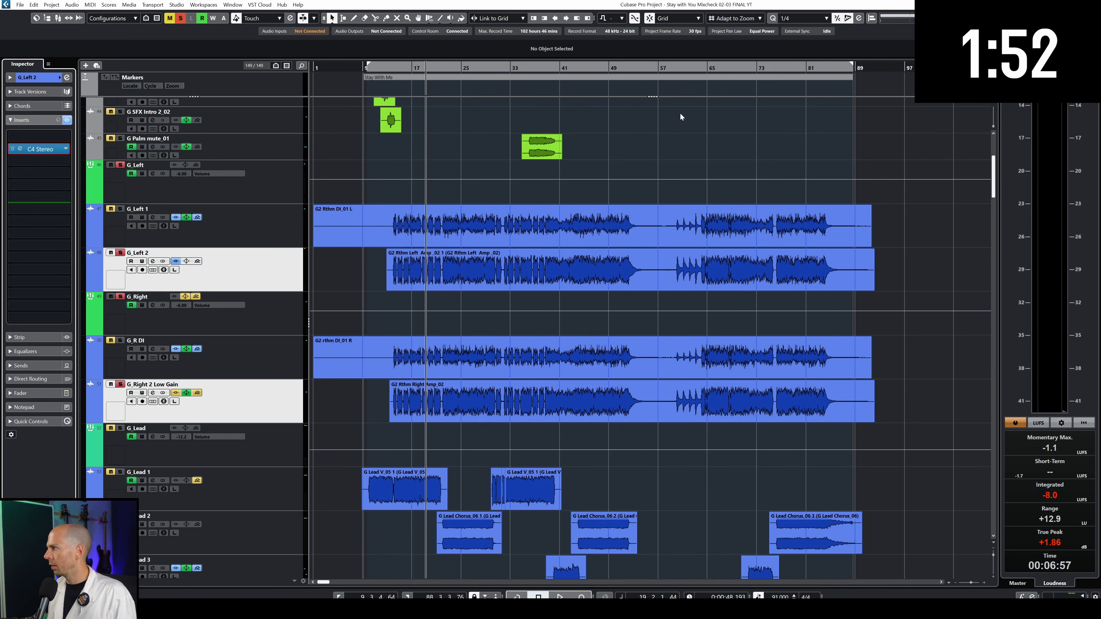
Copy the C4 Stereo insert from G_Left 2 to G_Right 2 Low Gain in the MixConsole
left_click(260, 274)
left_click(259, 400)
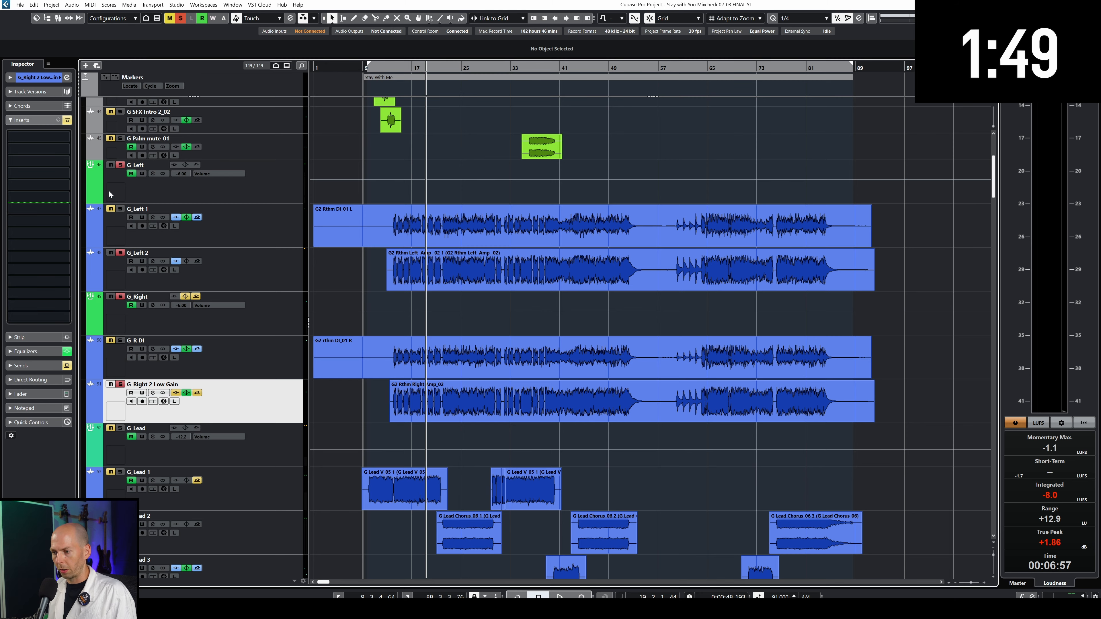
key("F2")
key("F3")
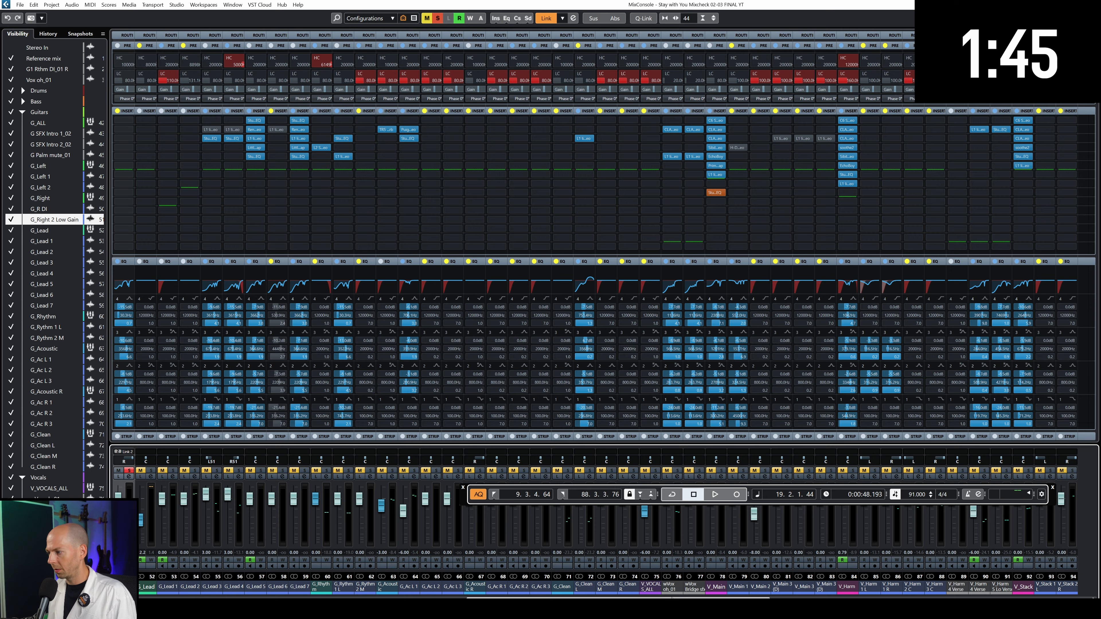
scroll(230, 597, "left", 12)
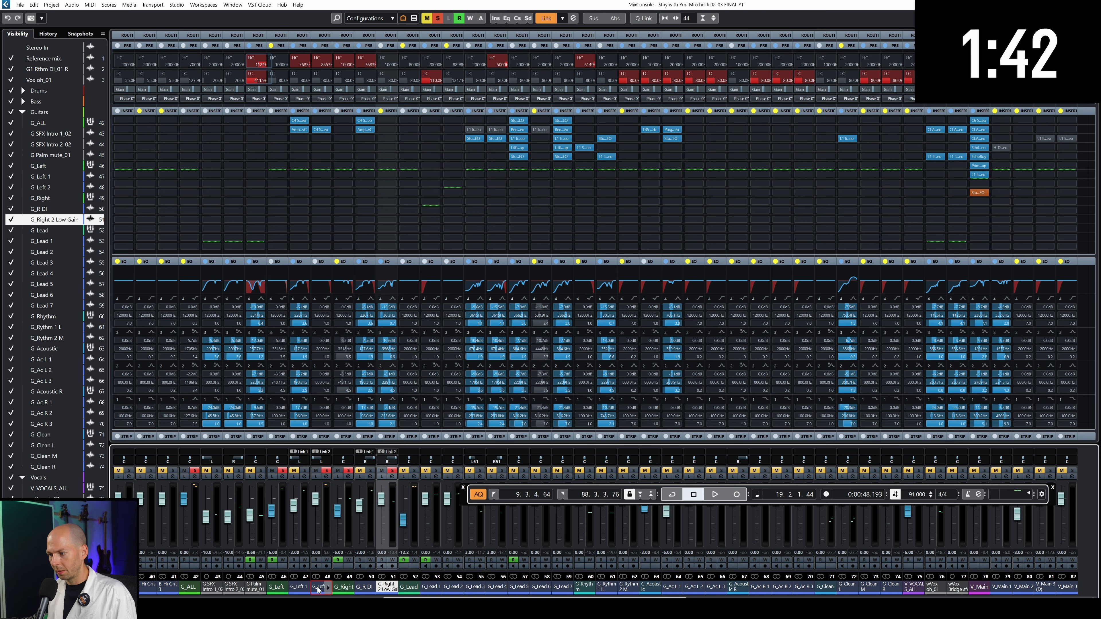
left_click(319, 588)
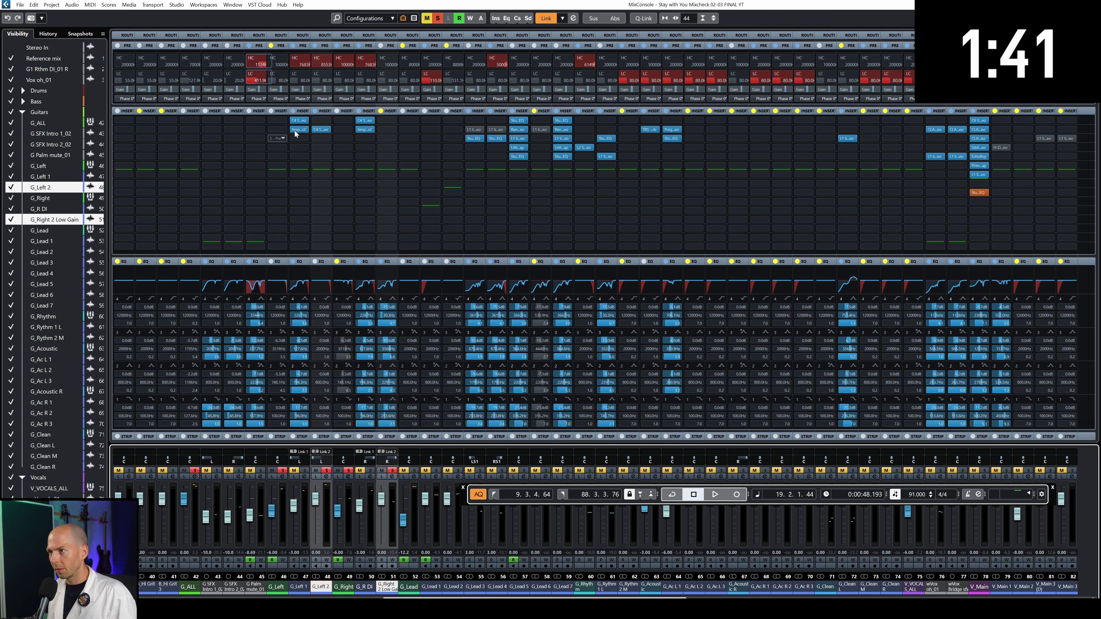
left_click_drag(321, 126, 386, 130)
key("F3")
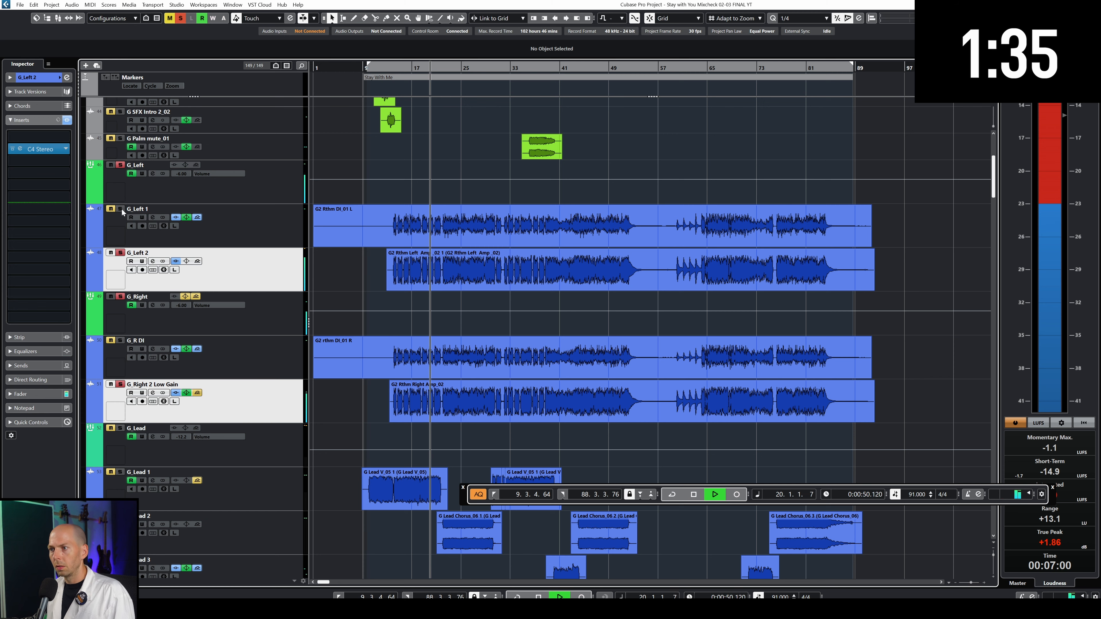
Equalize G_Left 2 with LO -15.9 dB at 39.8 Hz, LMF -6.3 dB at 97.2 Hz and HMF -7.3 dB at 2209 Hz
left_click(31, 354)
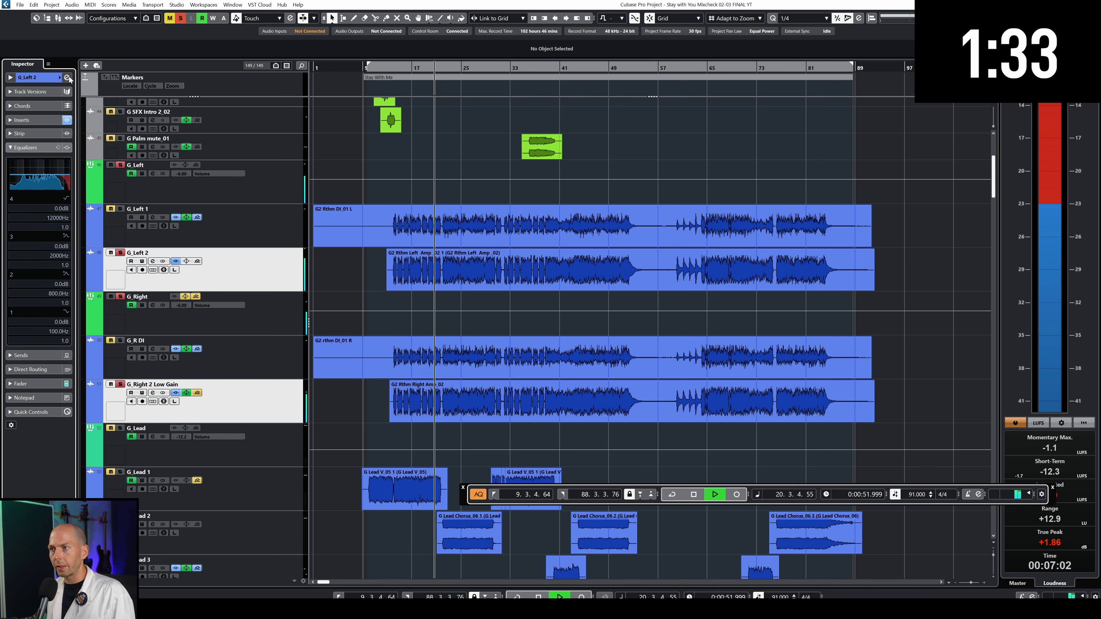
left_click(67, 77)
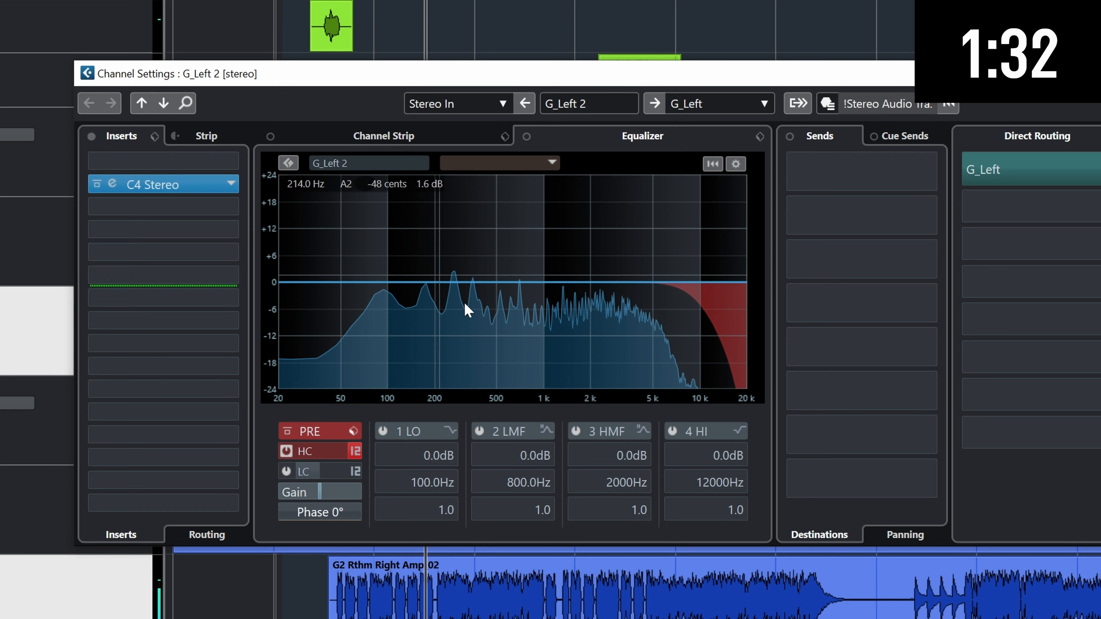
left_click(320, 450)
left_click_drag(418, 358, 385, 346)
left_click_drag(318, 302, 385, 310)
left_click_drag(442, 271, 602, 320)
scroll(597, 316, "down", 3)
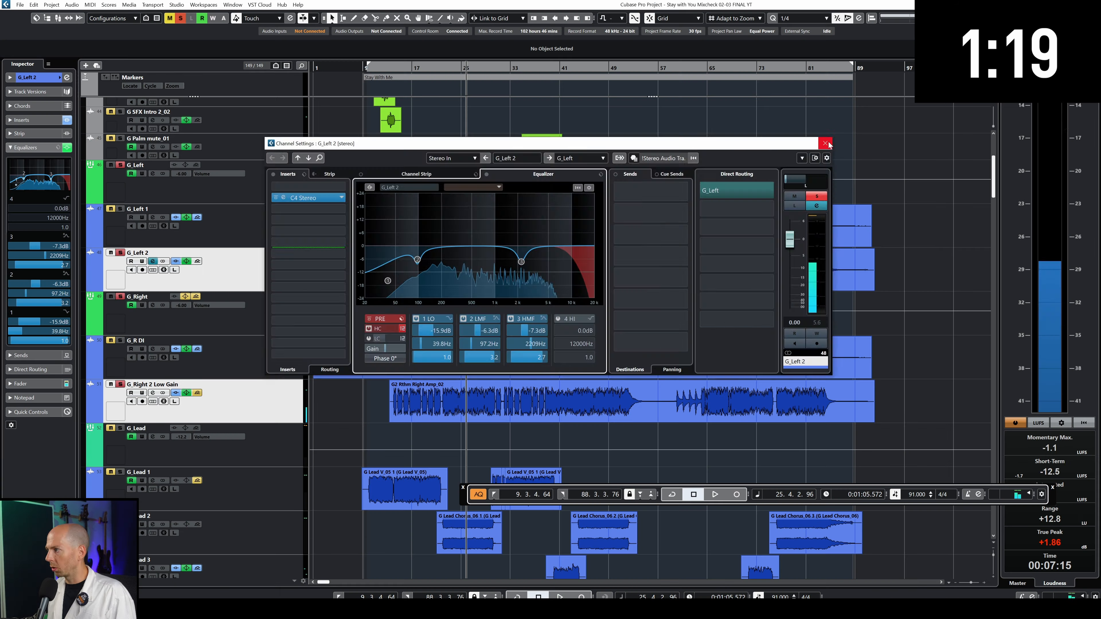
left_click(829, 142)
Listen to the full mix with all solos off, then check the left and right rhythm guitar tracks in solo
key("space")
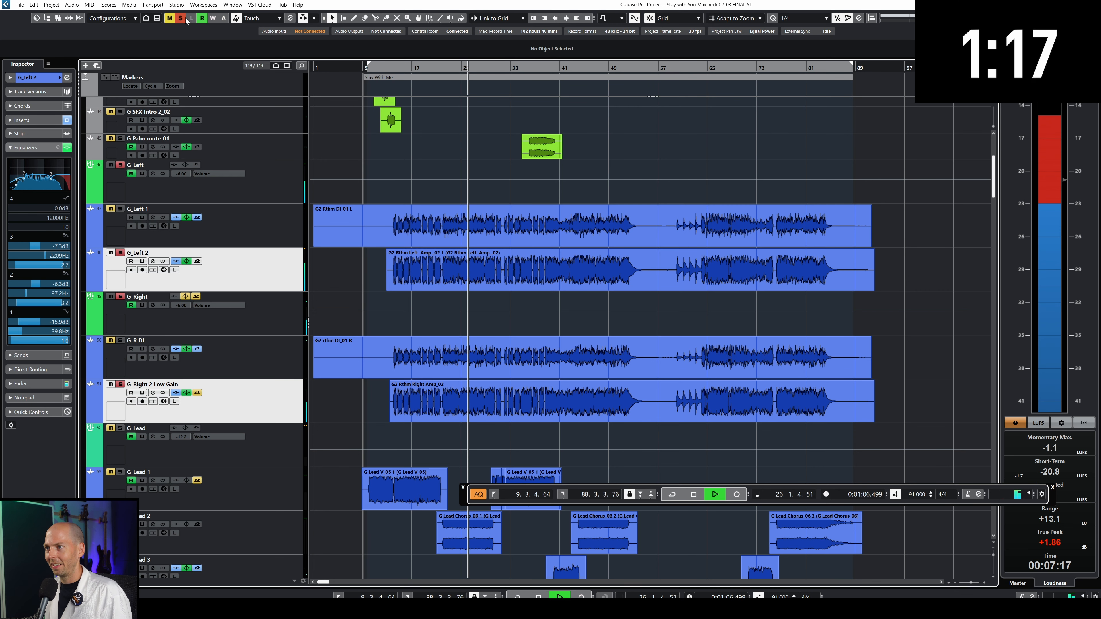
left_click(182, 19)
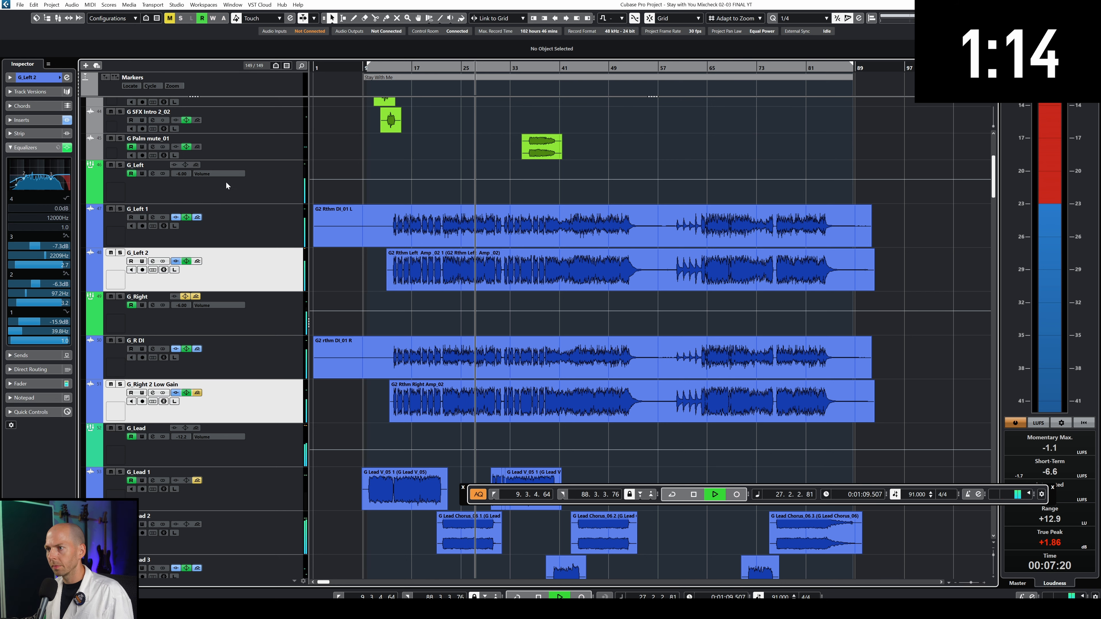
left_click(252, 189)
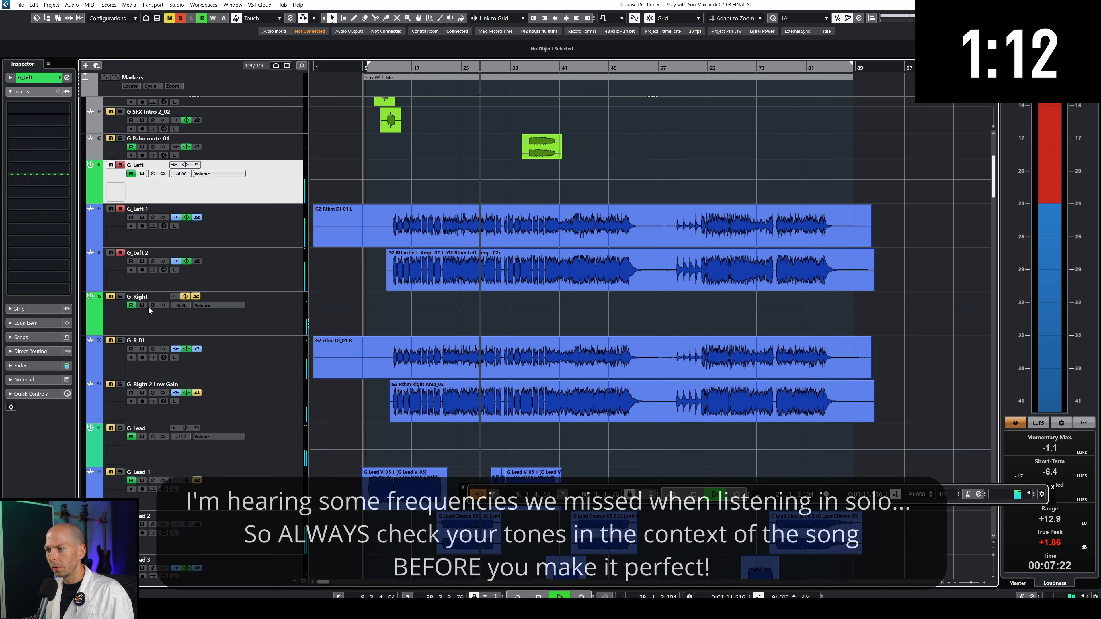
left_click(230, 227)
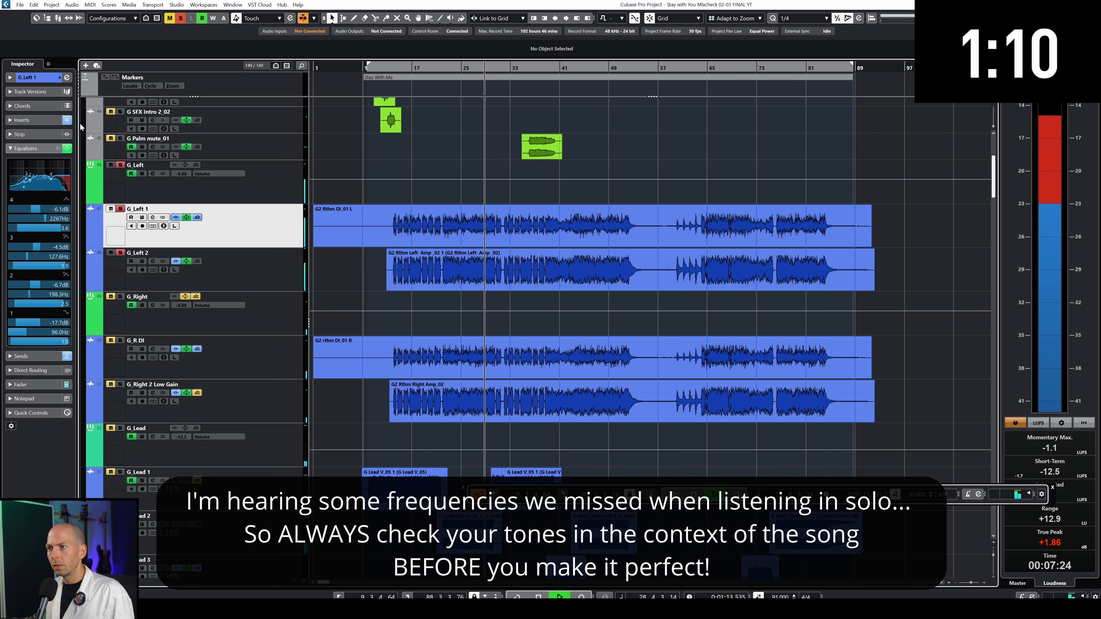
left_click(294, 275)
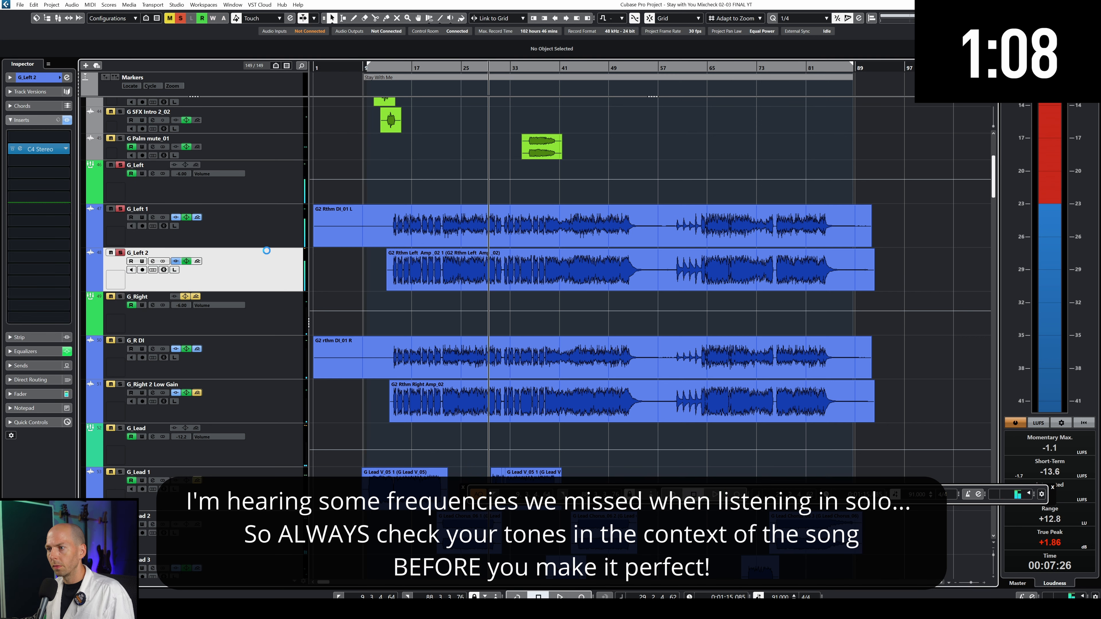
left_click(275, 245)
left_click(273, 265)
left_click(271, 351)
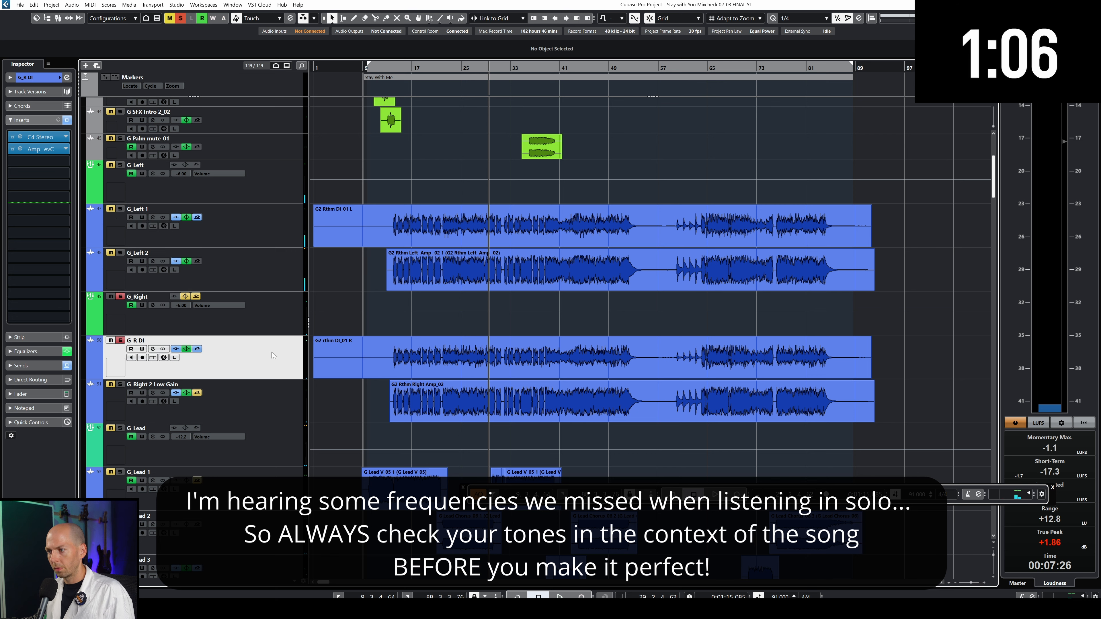
left_click(272, 403)
key("space")
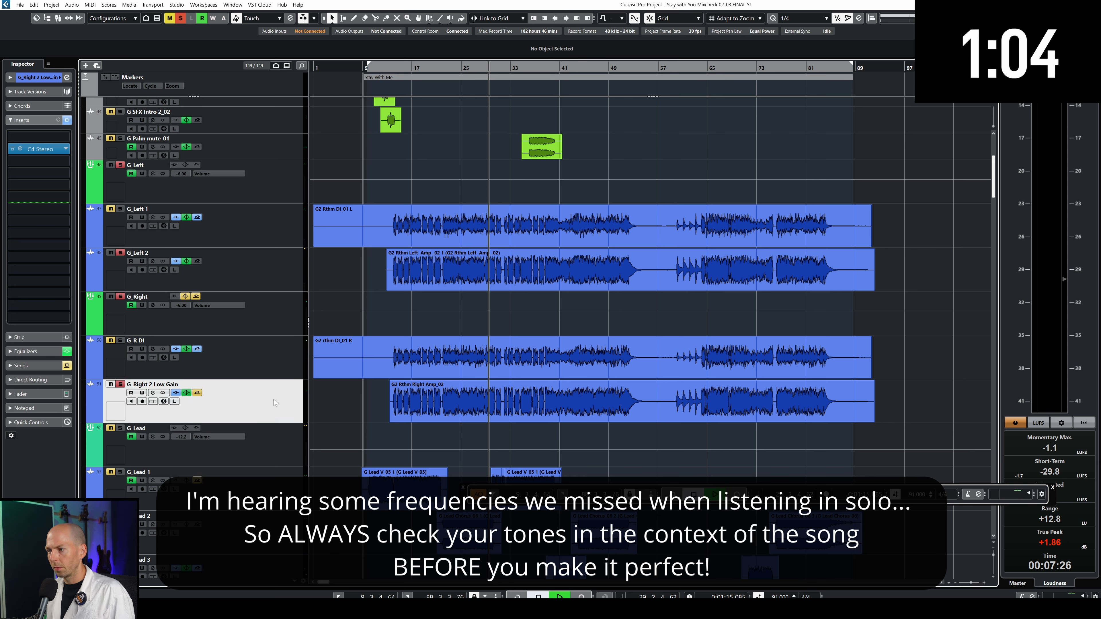
Insert StudioEQ in the fourth insert slot of the G_R DI track
left_click(265, 370)
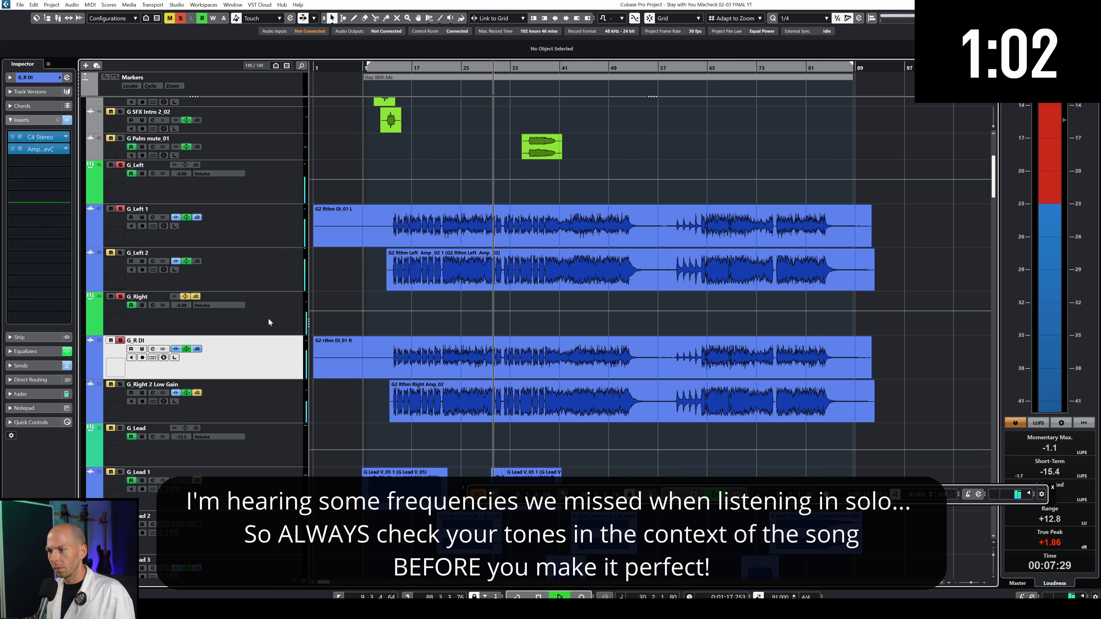
left_click(47, 350)
left_click(66, 78)
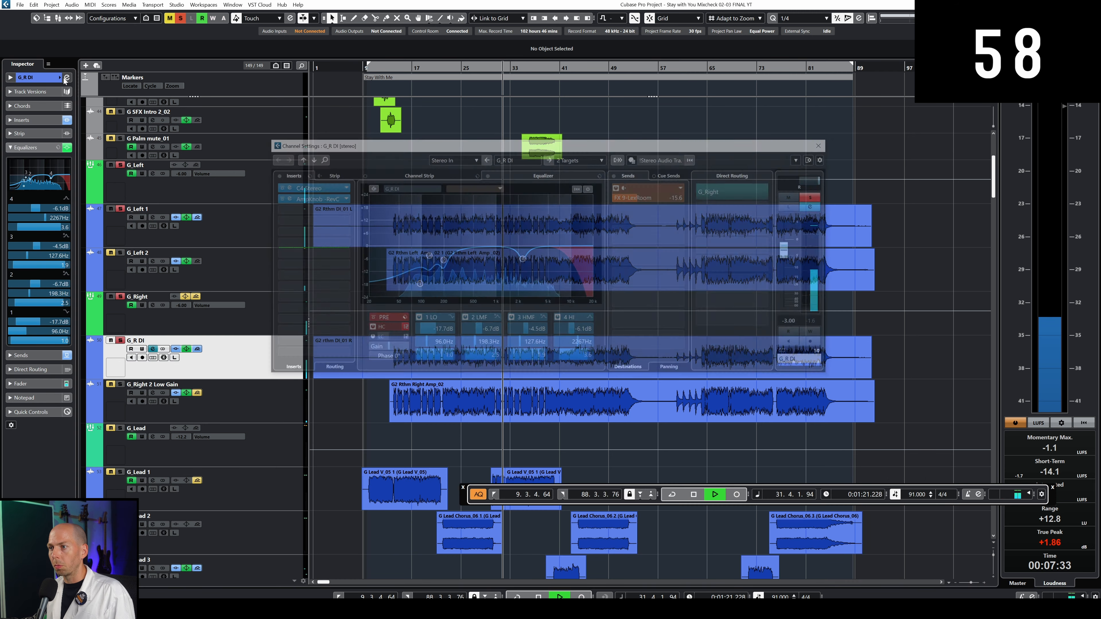
left_click(324, 209)
type("stu")
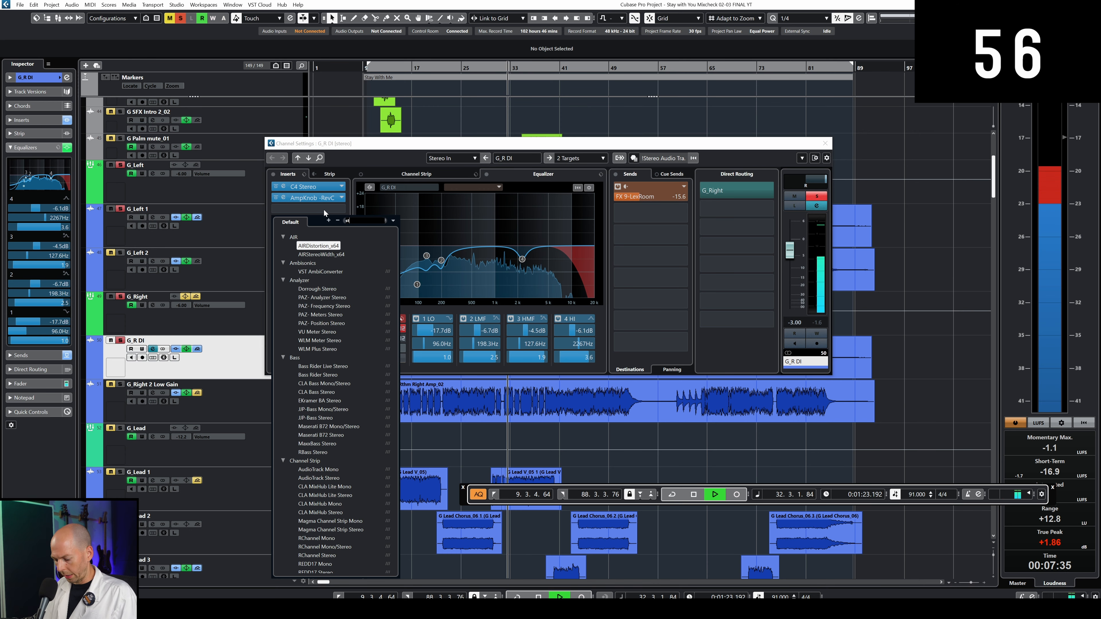
key("Return")
left_click_drag(323, 210, 321, 221)
left_click(321, 220)
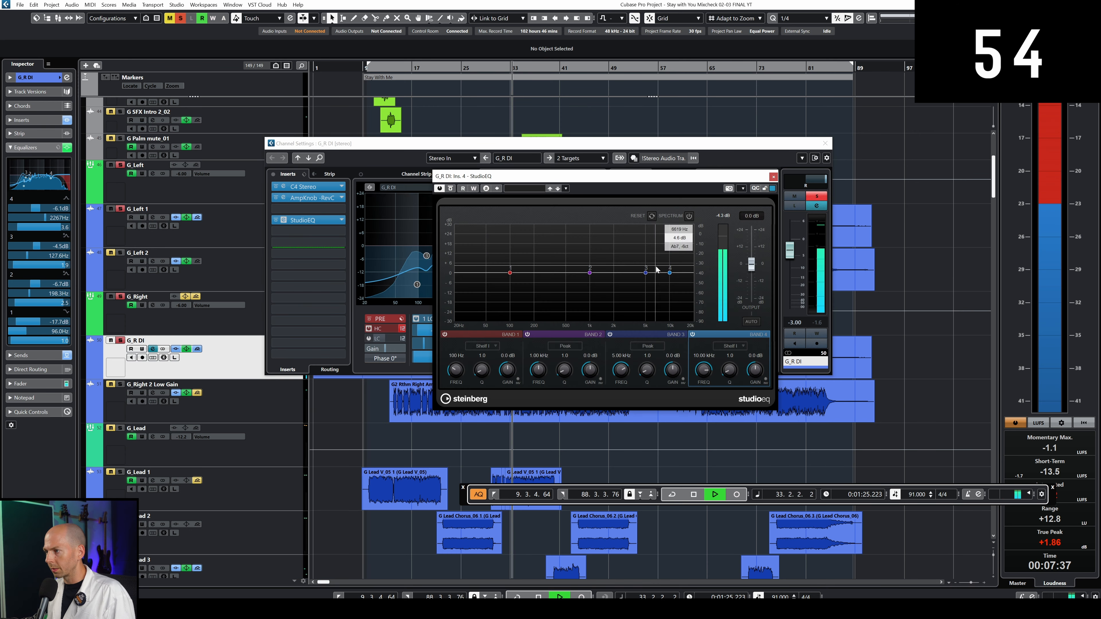
Cut the highs of G_R DI with StudioEQ's band 4 shelf at 8.81 kHz and -8.8 dB, then play the full mix
left_click_drag(671, 272, 641, 310)
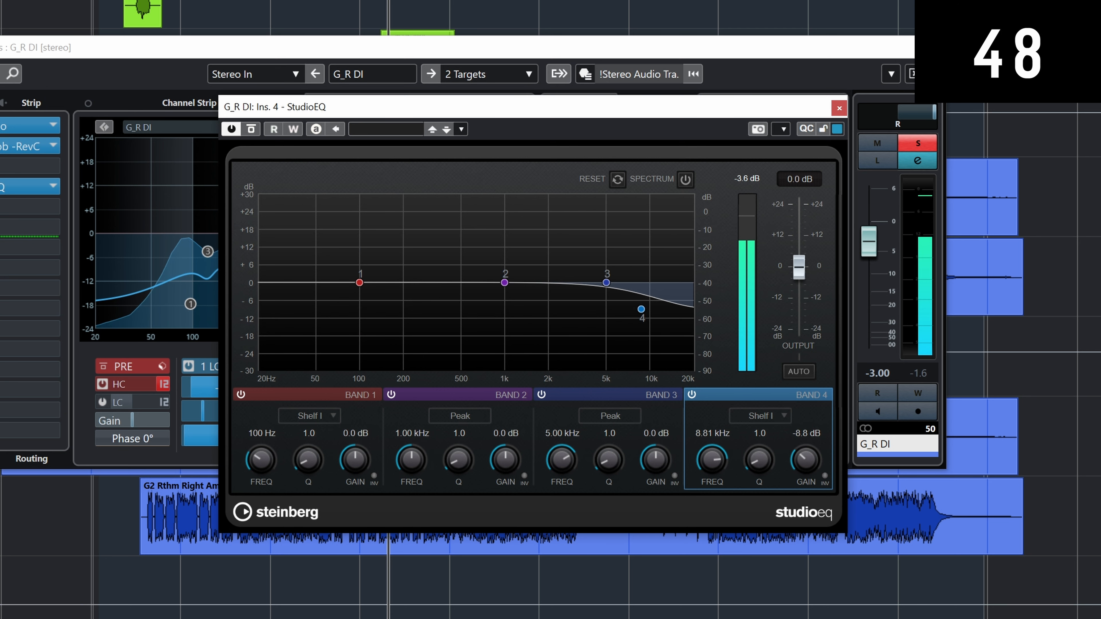
left_click(2, 407)
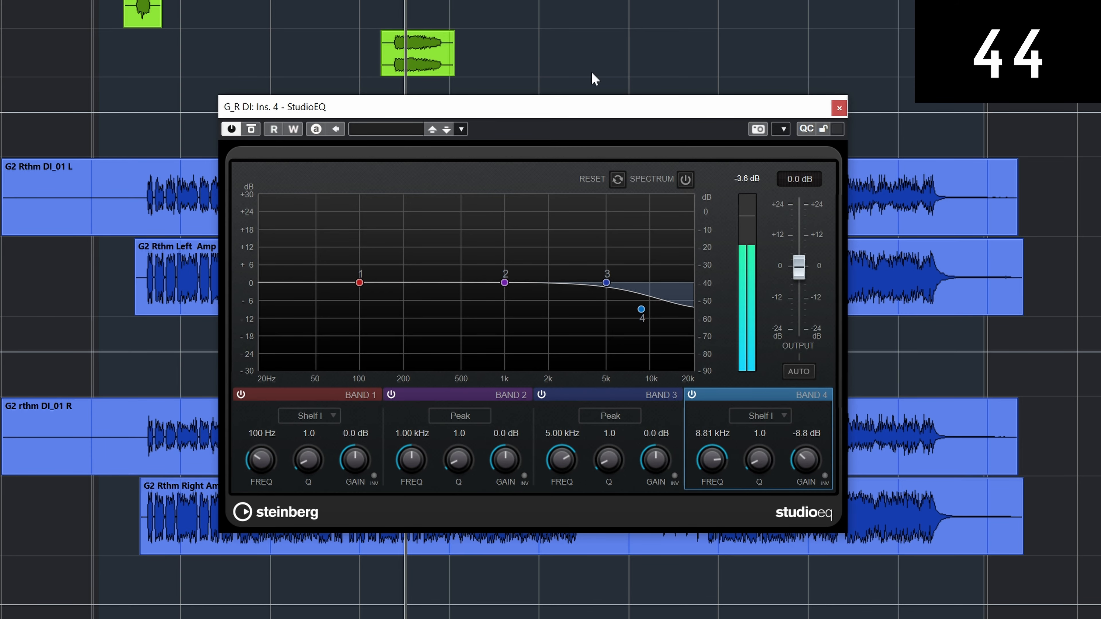
left_click(838, 108)
left_click(95, 415)
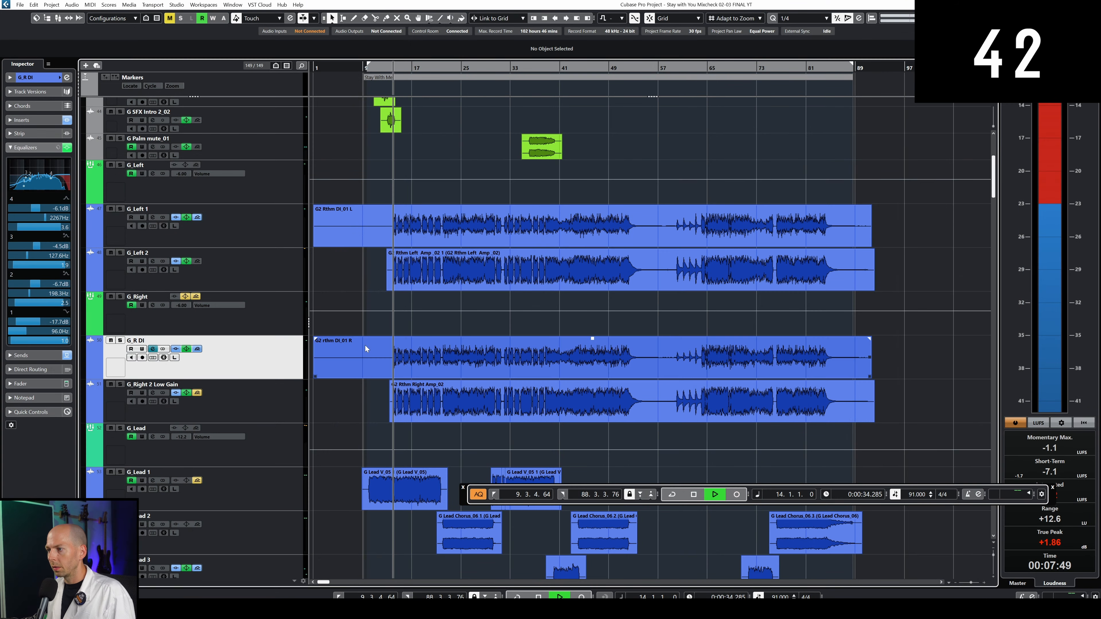
Mute the G_Ac L 1 acoustic track during playback, then solo G_R DI with its linked rhythm guitar channels
scroll(392, 472, "down", 8)
scroll(397, 469, "up", 2)
scroll(396, 469, "down", 6)
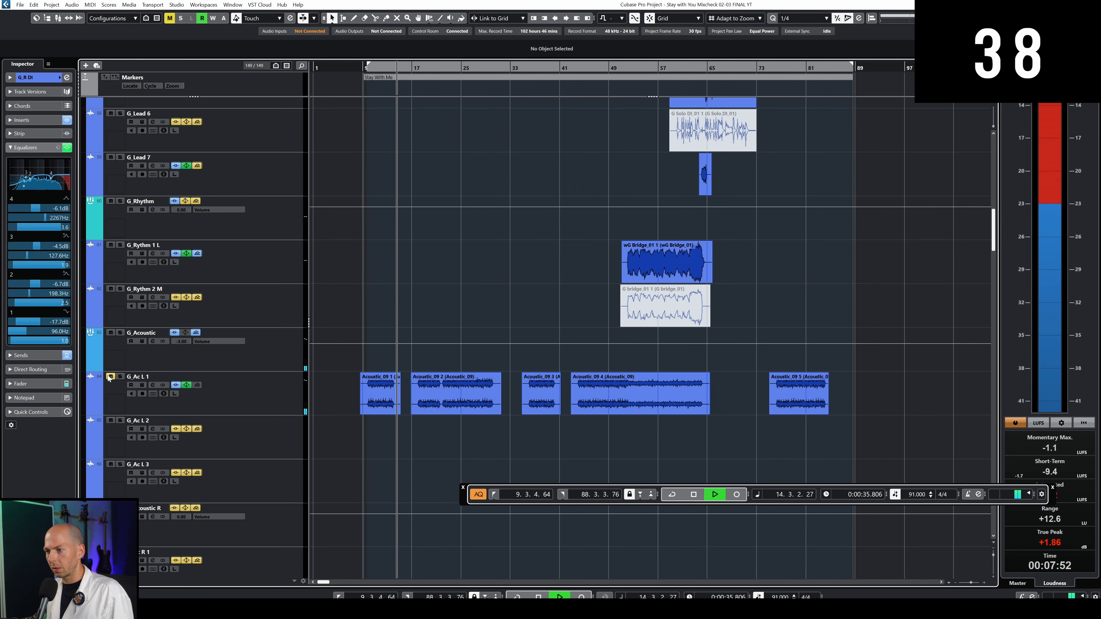
scroll(373, 325, "up", 4)
scroll(373, 326, "up", 5)
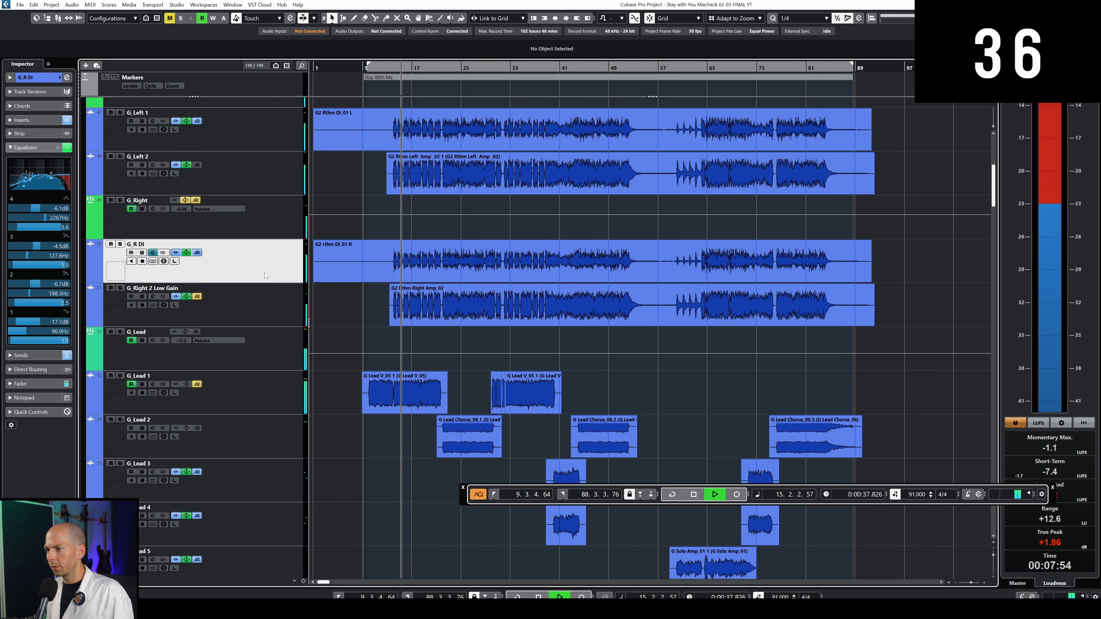
key("s")
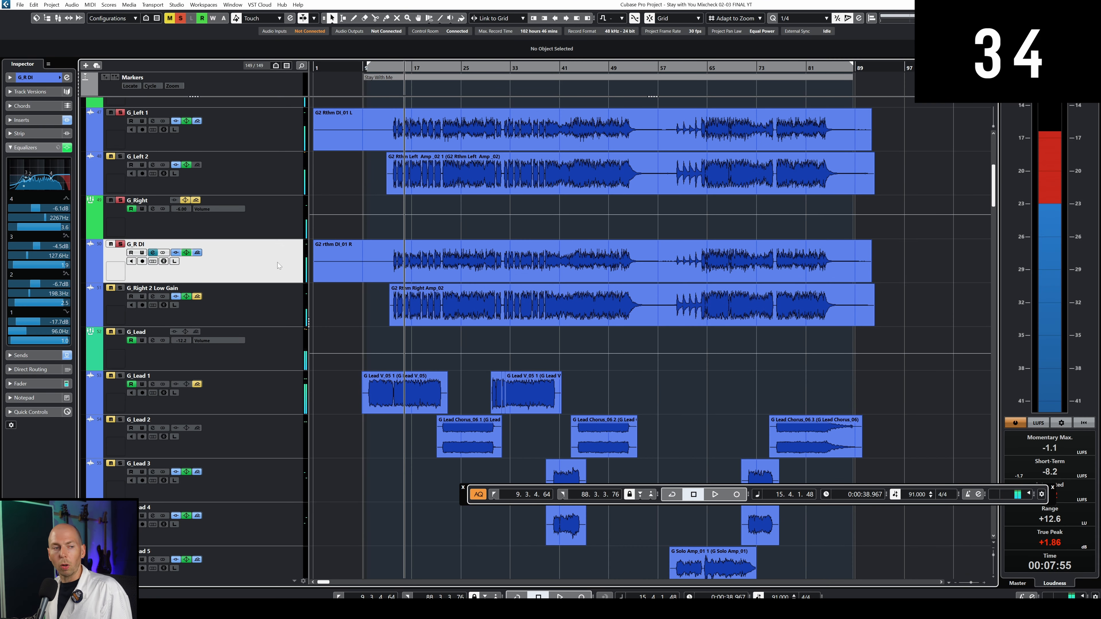
Sweep a boosted band 2 peak in G_R DI's StudioEQ, then set it to 452 Hz, Q 2.5 and -5.6 dB
left_click(68, 77)
left_click_drag(595, 274, 580, 238)
key("space")
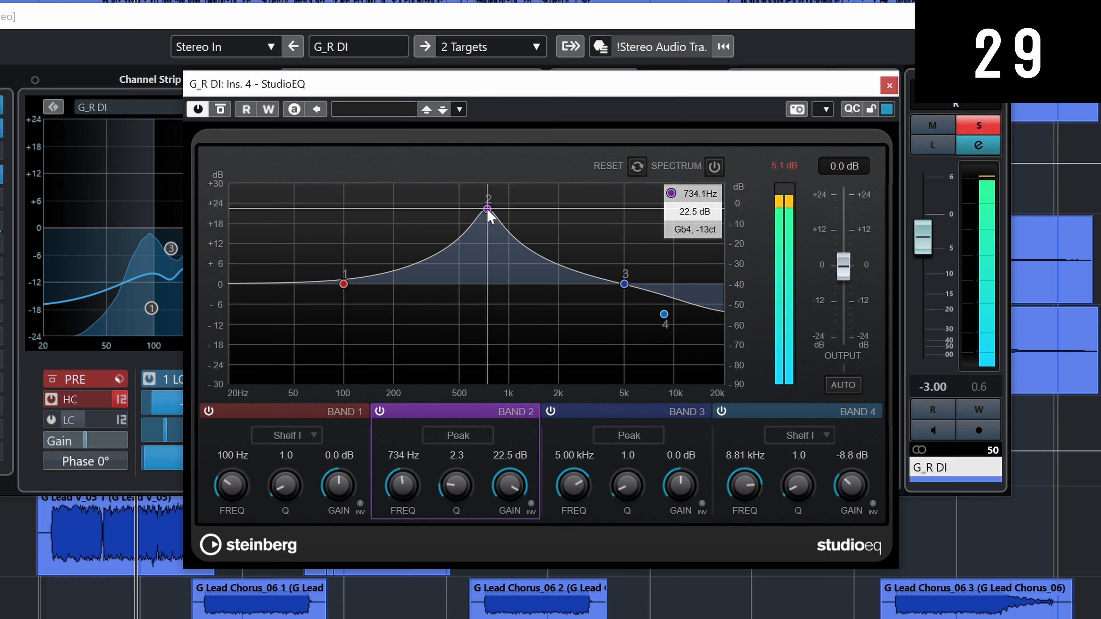
left_click_drag(489, 213, 455, 311)
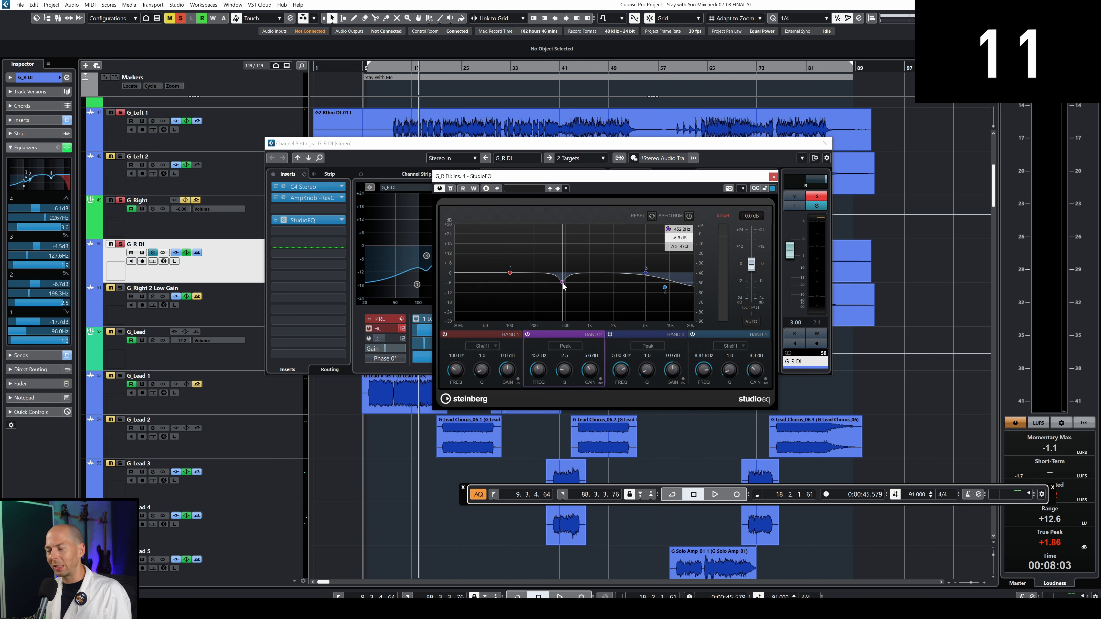
Sweep StudioEQ's band 2 again as a strong boost between about 279 and 499 Hz, then pull the peak down into a cut
left_click_drag(594, 272, 546, 248)
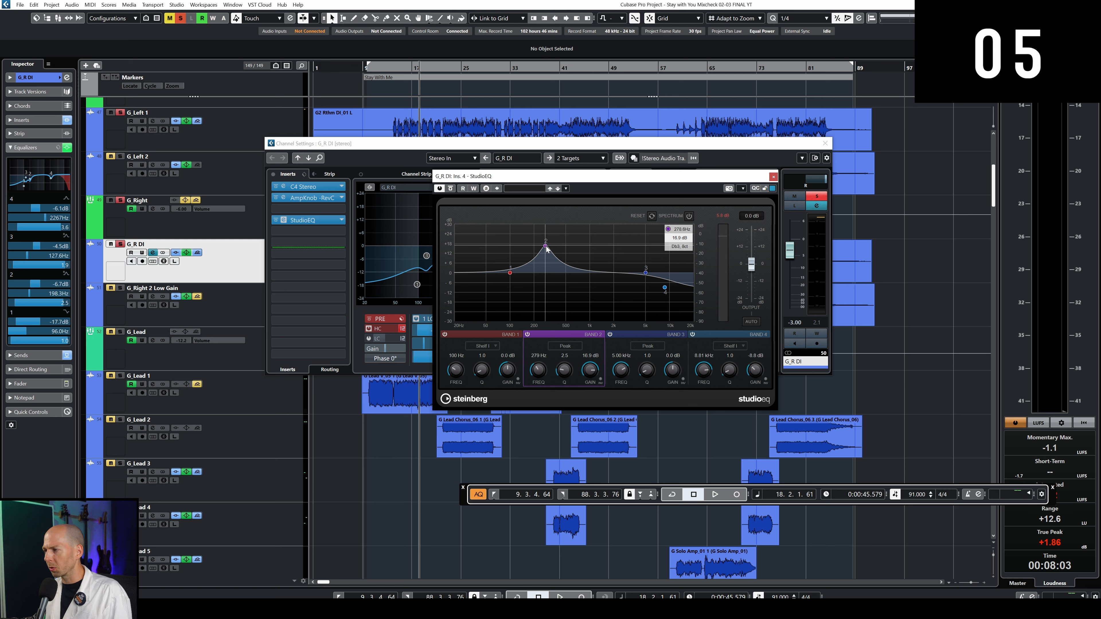
left_click_drag(546, 246, 550, 248)
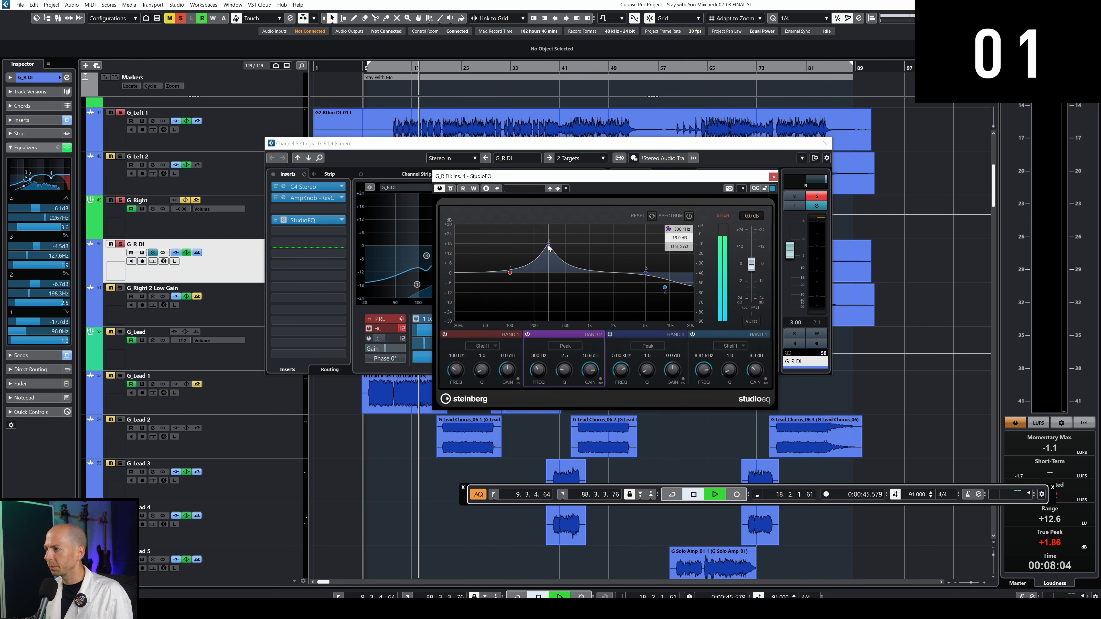
left_click_drag(548, 248, 562, 282)
key("space")
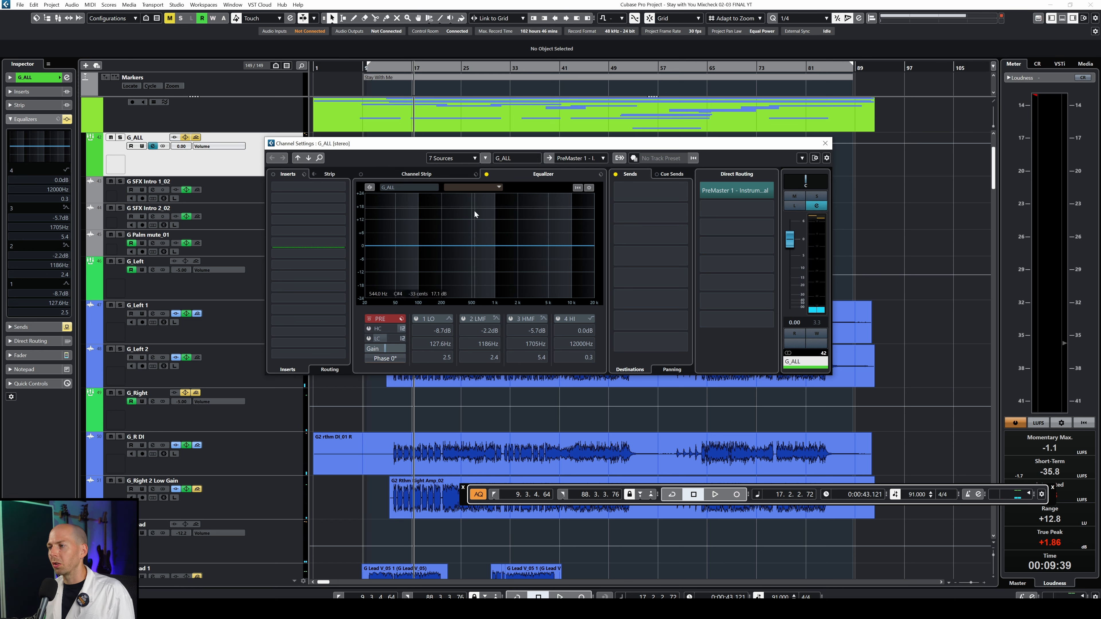
left_click_drag(470, 246, 493, 238)
key("space")
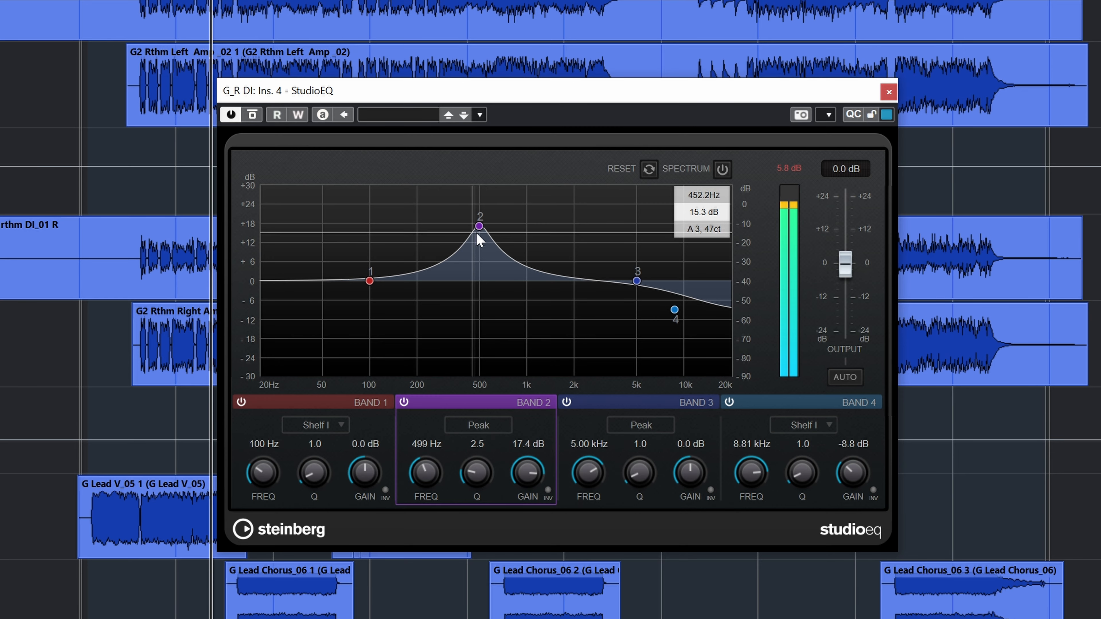
left_click_drag(479, 234, 490, 301)
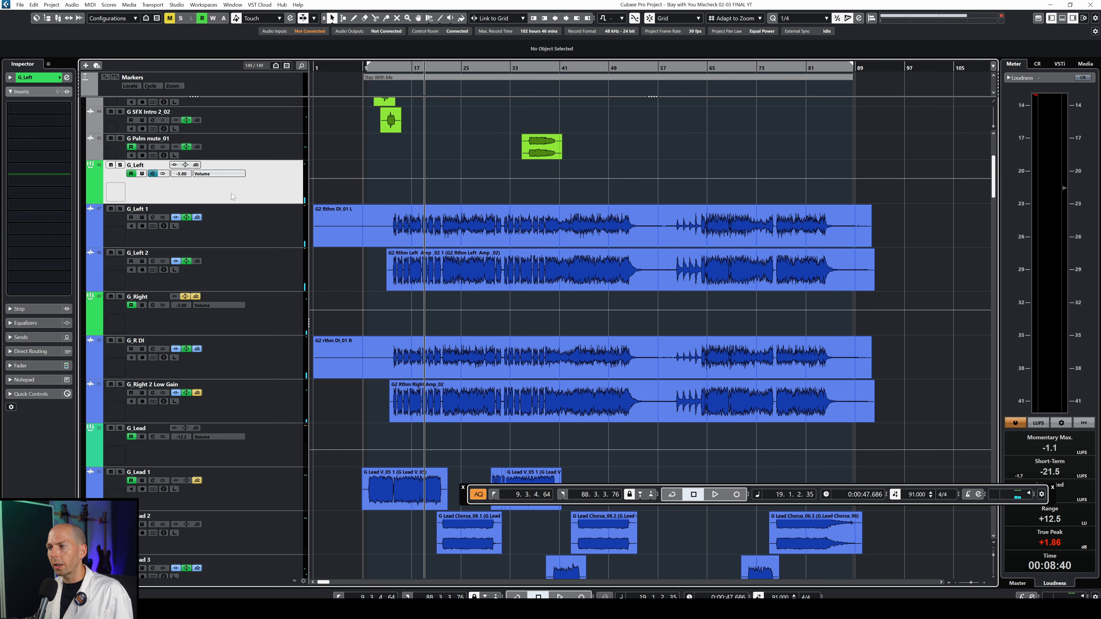
Play the soloed rhythm guitars with the linked channel EQ of G_Left 1 bypassed to compare the sound before and after
left_click(267, 230)
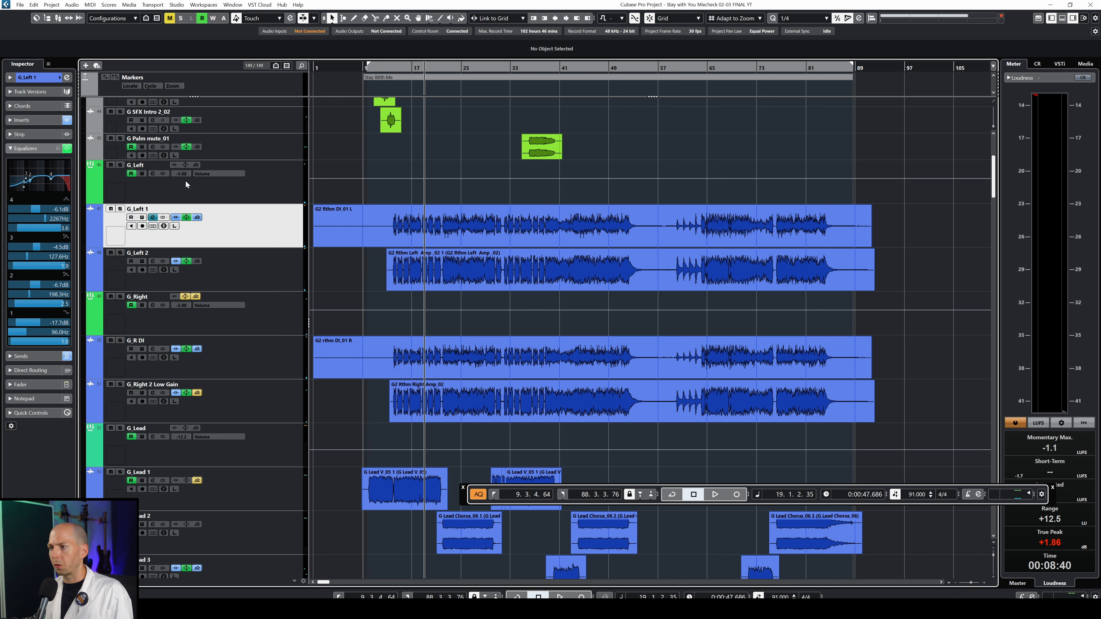
left_click(48, 123)
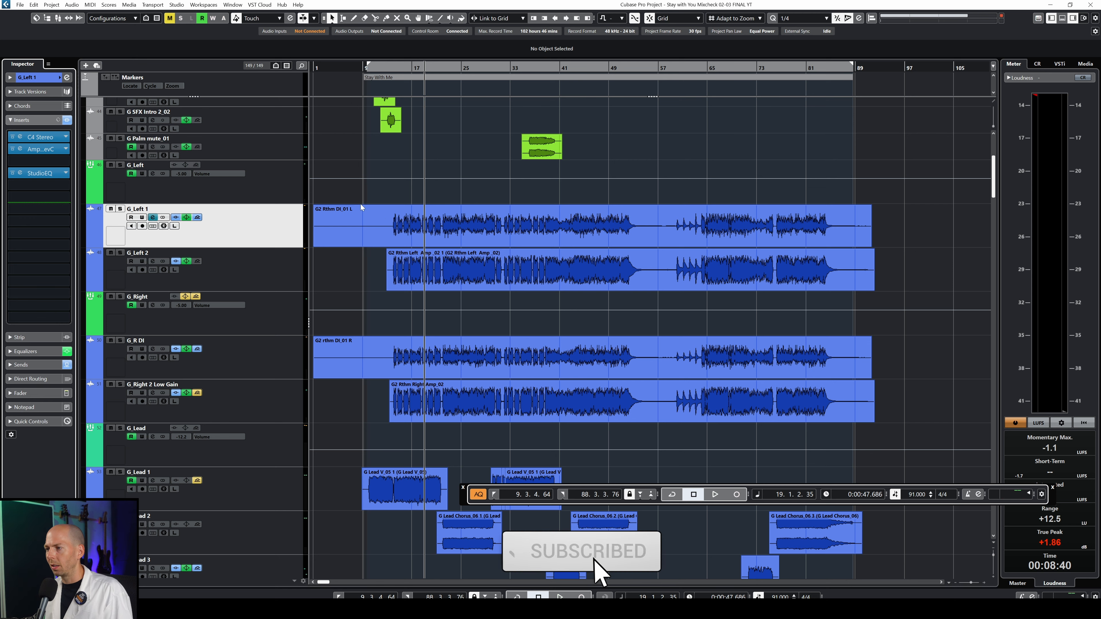
left_click(404, 67)
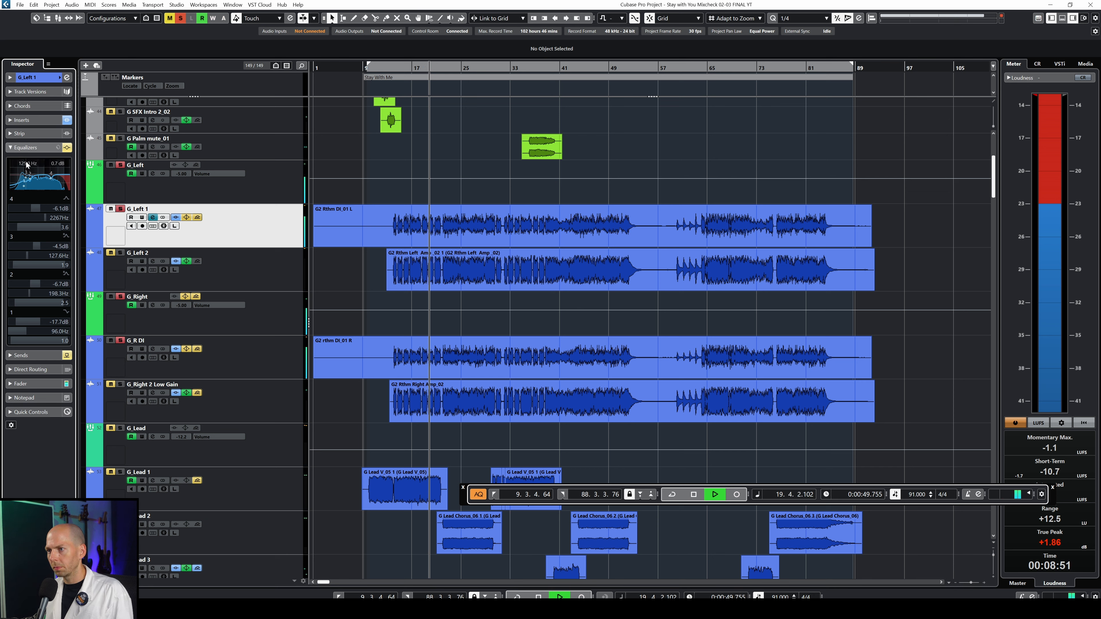
left_click(35, 148)
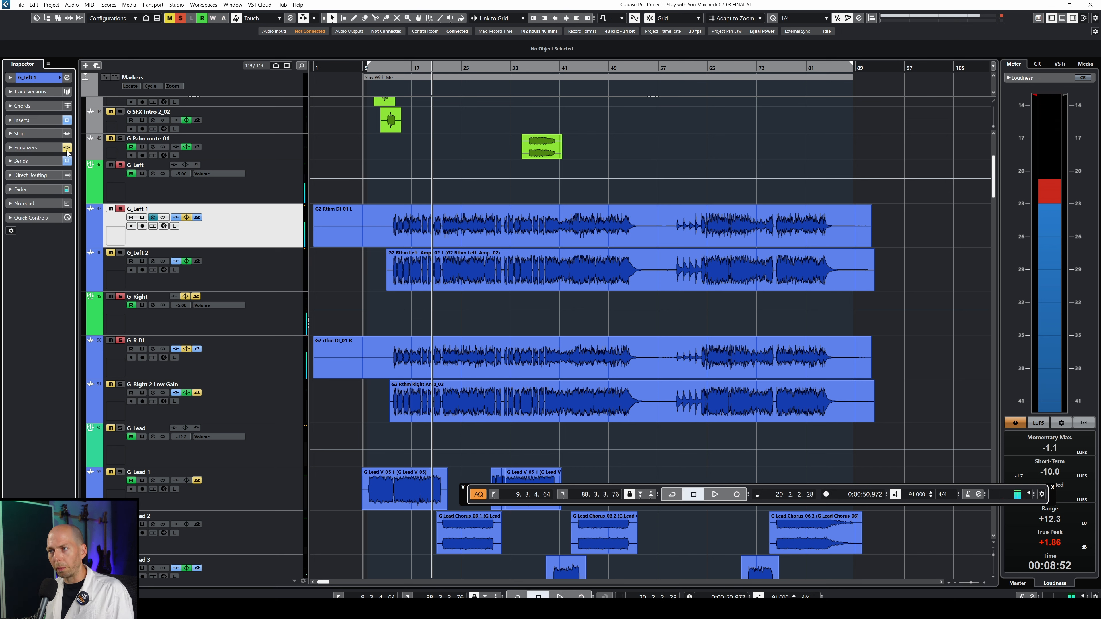